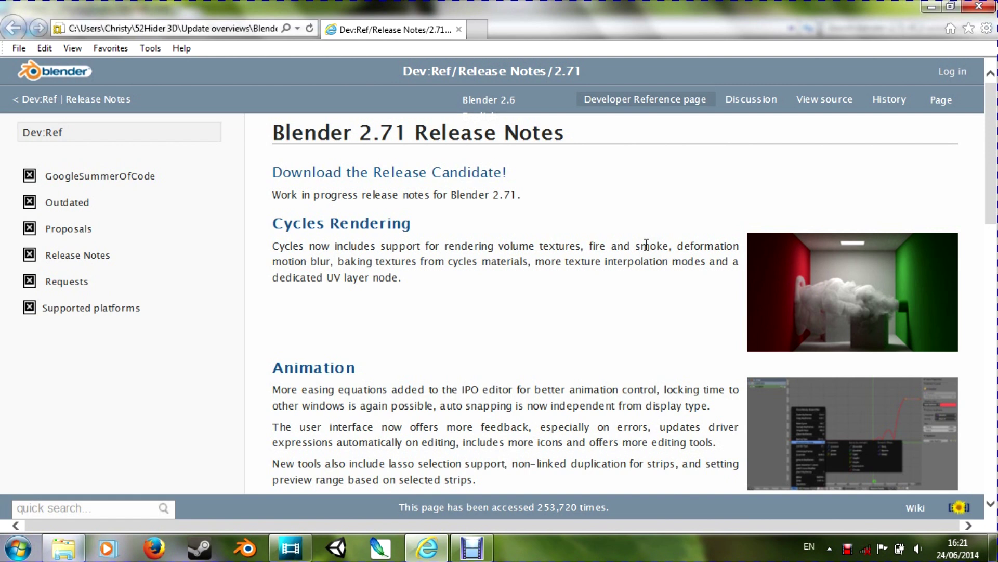
Scroll through the Blender 2.71 release notes, then show the blender-2.71-RC2-windows64 build folder
{"action": "scroll", "coordinate": [630, 247], "scroll_direction": "down", "scroll_amount": 5}
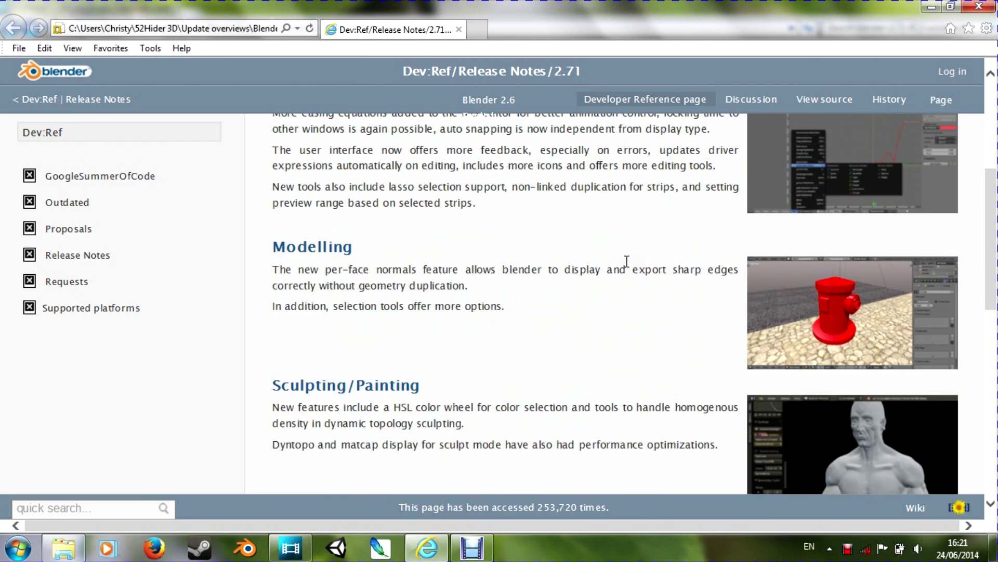
{"action": "scroll", "coordinate": [627, 261], "scroll_direction": "down", "scroll_amount": 4}
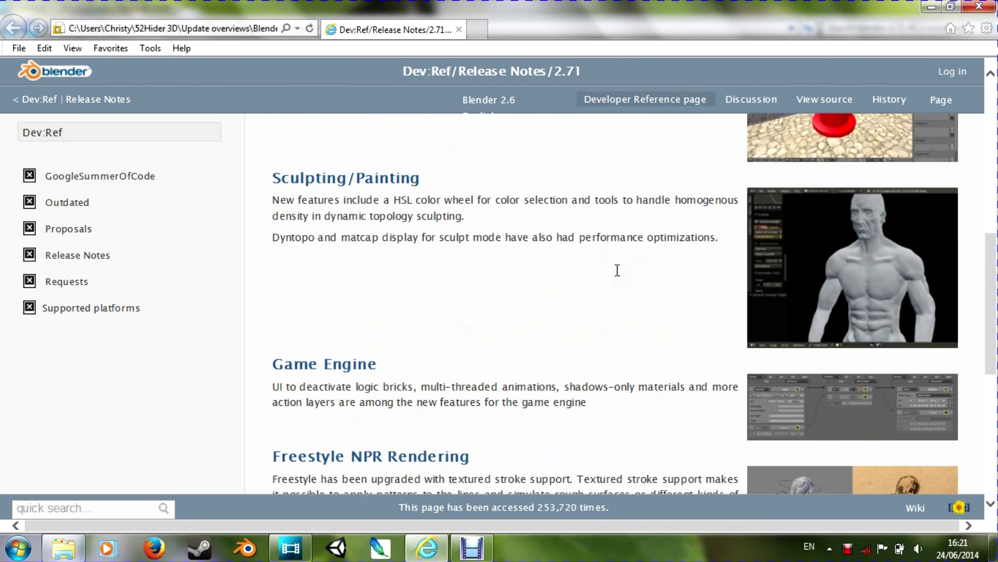
{"action": "scroll", "coordinate": [617, 270], "scroll_direction": "down", "scroll_amount": 1}
{"action": "scroll", "coordinate": [617, 270], "scroll_direction": "down", "scroll_amount": 2}
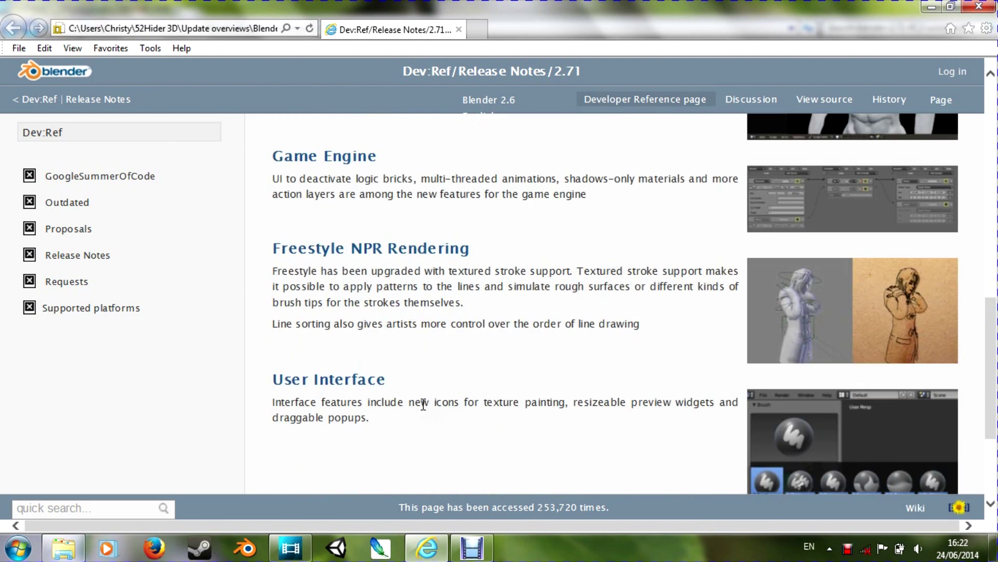
{"action": "scroll", "coordinate": [423, 404], "scroll_direction": "up", "scroll_amount": 4}
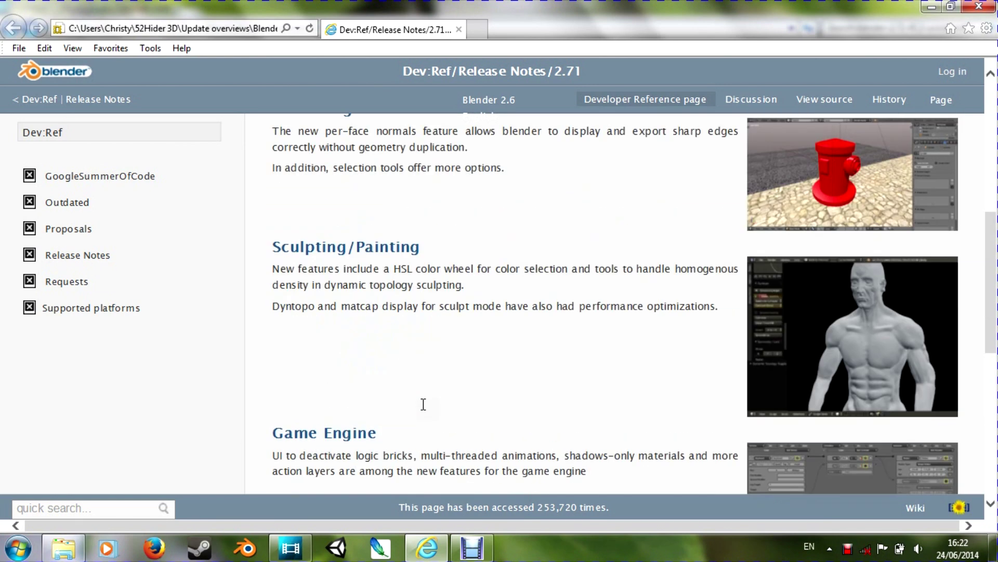
{"action": "scroll", "coordinate": [422, 403], "scroll_direction": "up", "scroll_amount": 3}
{"action": "scroll", "coordinate": [370, 334], "scroll_direction": "down", "scroll_amount": 1}
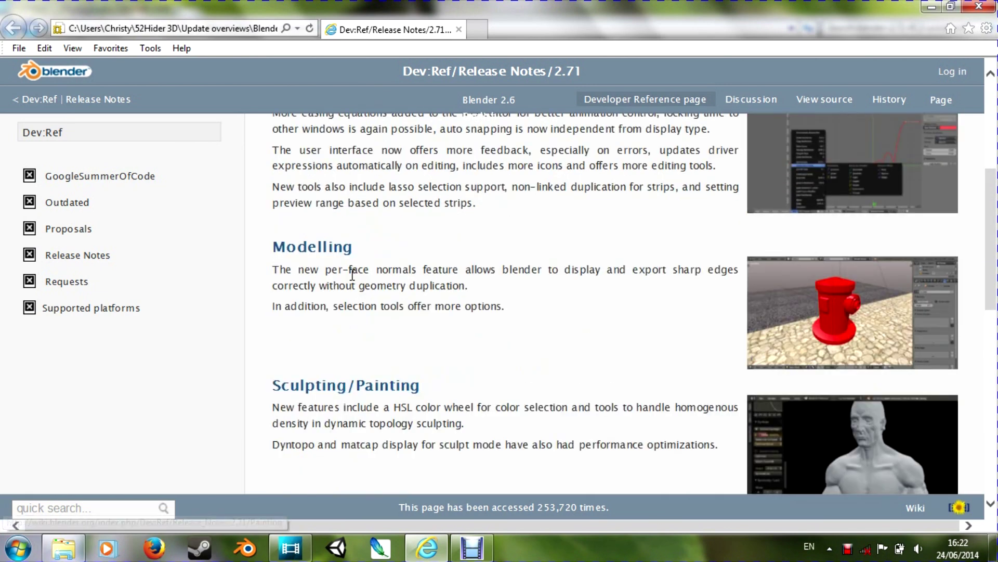
{"action": "scroll", "coordinate": [452, 318], "scroll_direction": "down", "scroll_amount": 9}
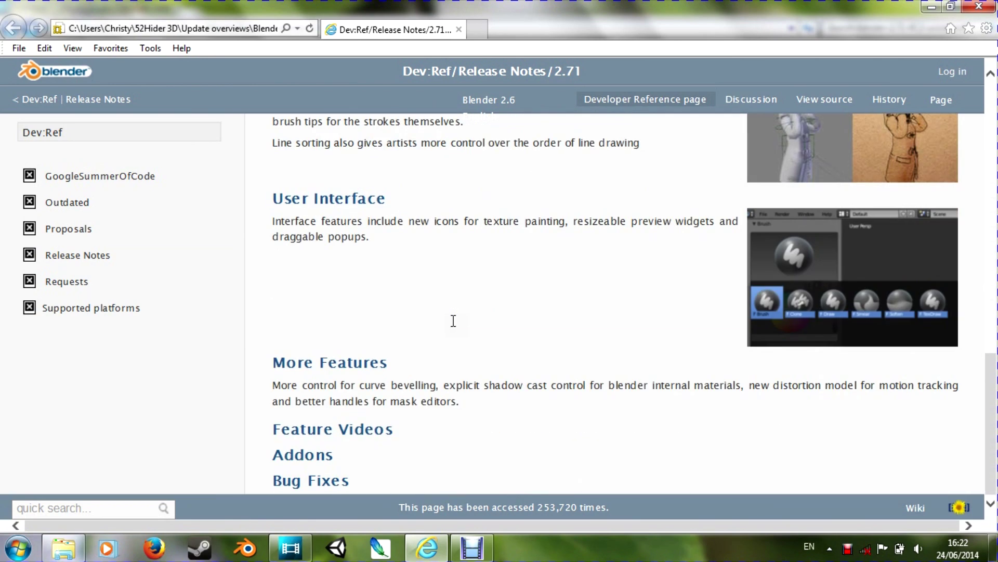
{"action": "scroll", "coordinate": [454, 320], "scroll_direction": "up", "scroll_amount": 4}
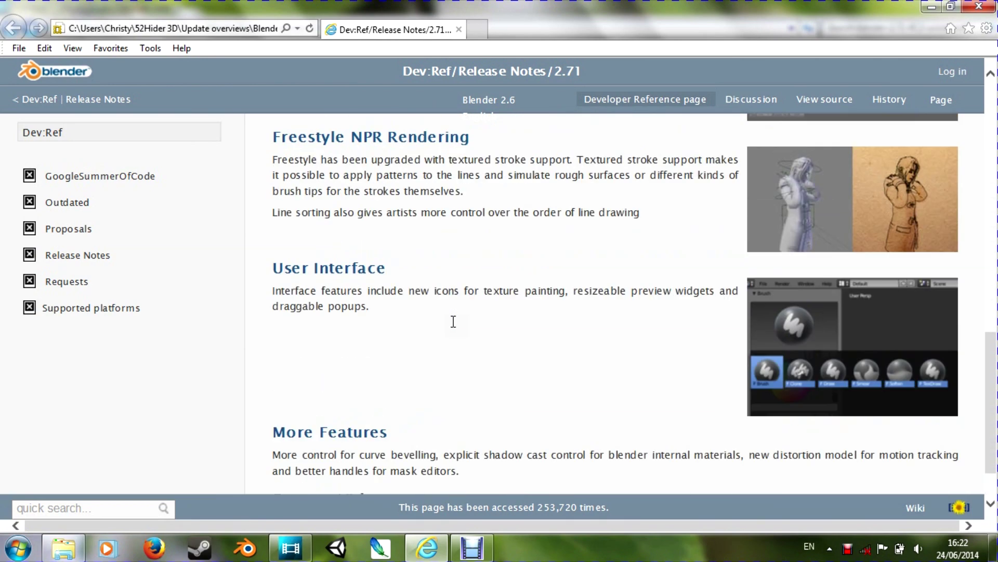
{"action": "scroll", "coordinate": [453, 322], "scroll_direction": "up", "scroll_amount": 8}
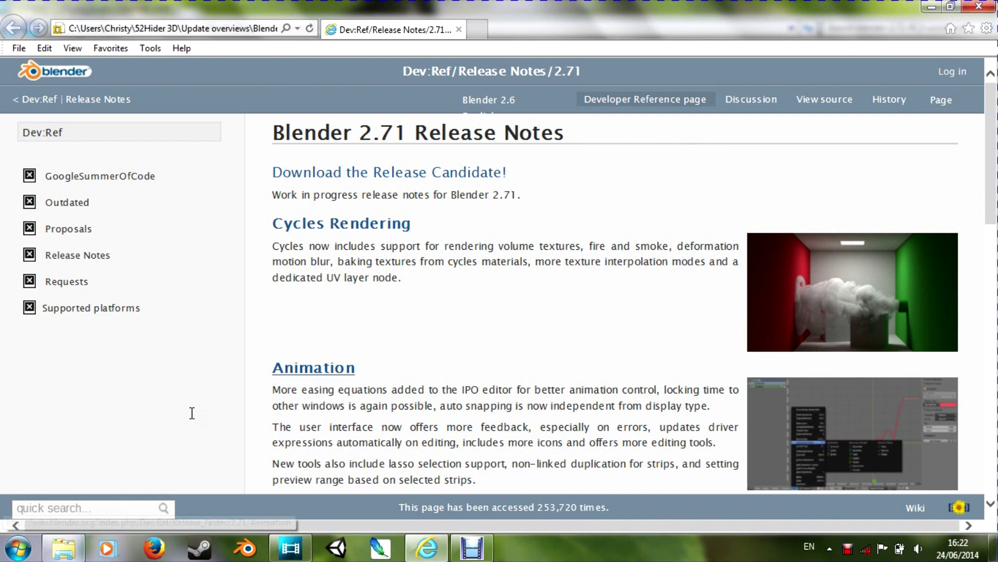
{"action": "left_click", "coordinate": [64, 547]}
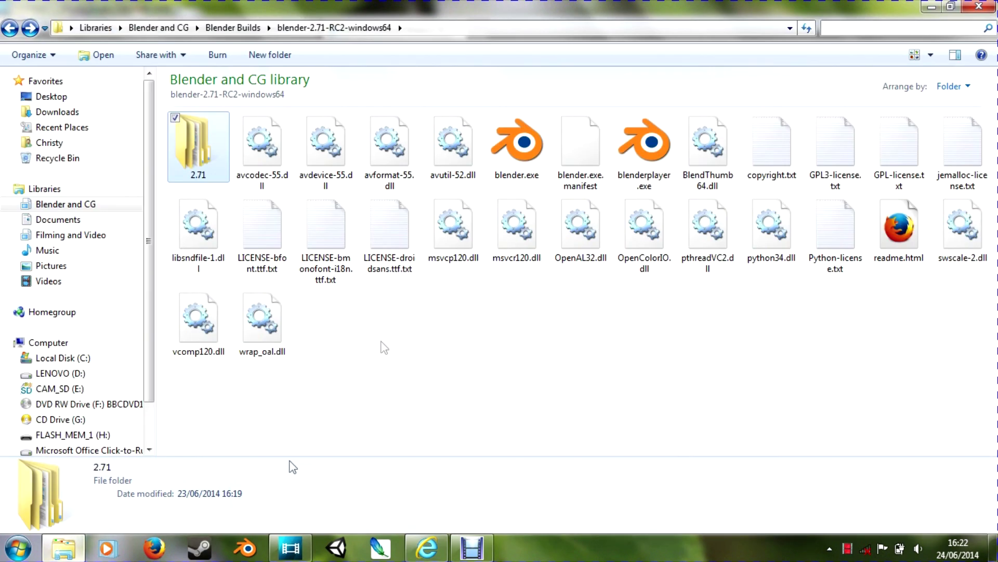
Launch blender.exe from the blender-2.71-RC2-windows64 folder
{"action": "double_click", "coordinate": [523, 151]}
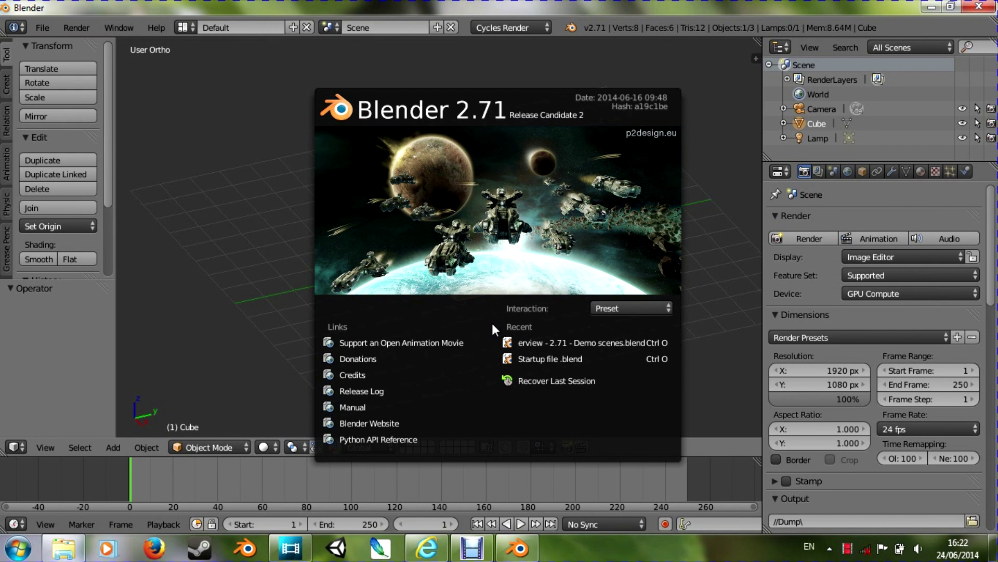
Open the recent file 'Demo scenes.blend' from the splash screen
{"action": "left_click", "coordinate": [548, 341]}
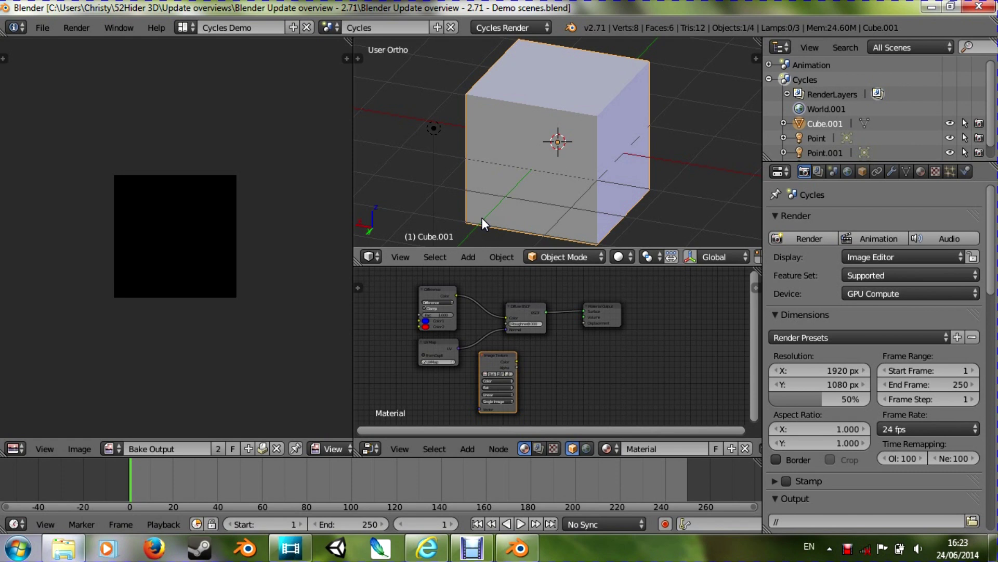
Zoom in on the material nodes and set the UV Map node's layer to UVMap
{"action": "middle_click_drag", "start_coordinate": [542, 379], "coordinate": [614, 346]}
{"action": "scroll", "coordinate": [618, 344], "scroll_direction": "up", "scroll_amount": 1}
{"action": "middle_click_drag", "start_coordinate": [522, 332], "coordinate": [537, 388]}
{"action": "scroll", "coordinate": [541, 374], "scroll_direction": "up", "scroll_amount": 3}
{"action": "scroll", "coordinate": [637, 321], "scroll_direction": "up", "scroll_amount": 2}
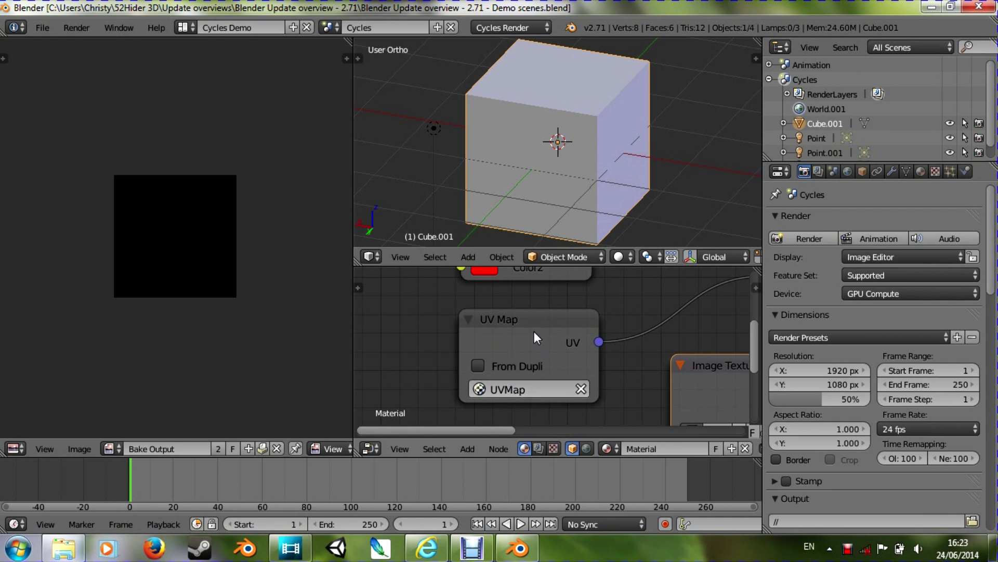
{"action": "left_click", "coordinate": [536, 388]}
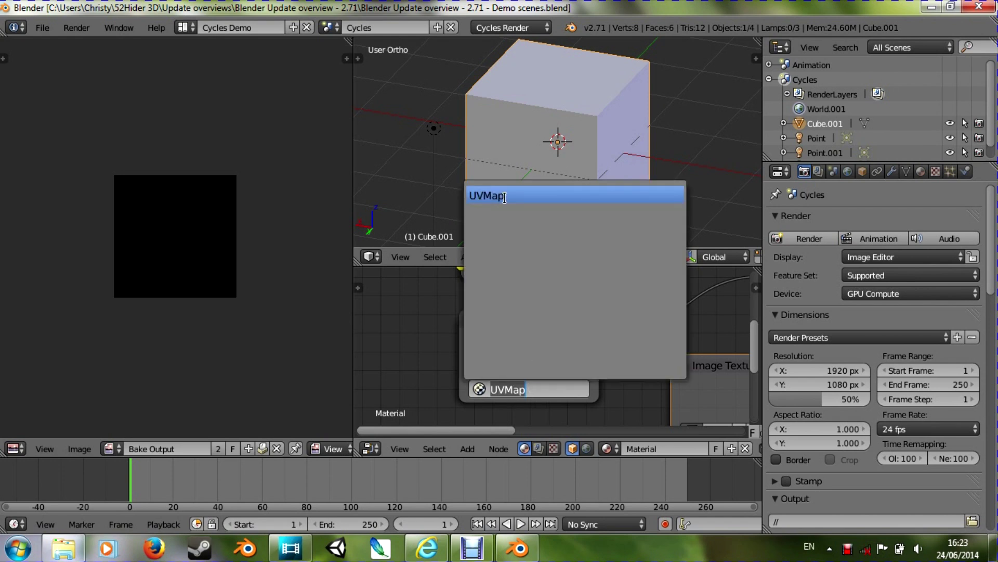
{"action": "key", "text": "Return"}
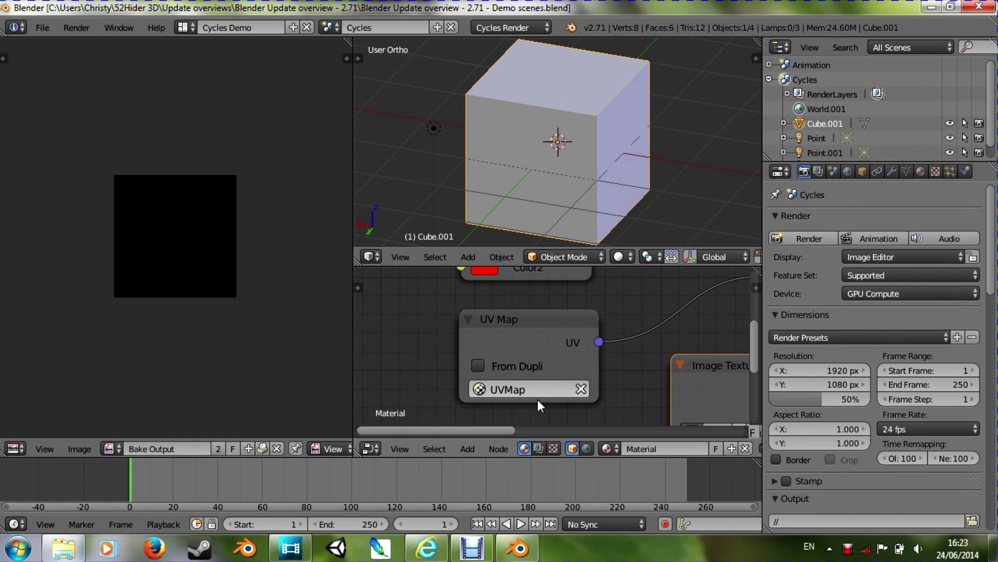
Frame the whole material node tree and select the UV Map node
{"action": "scroll", "coordinate": [639, 361], "scroll_direction": "down", "scroll_amount": 2}
{"action": "middle_click_drag", "start_coordinate": [639, 361], "coordinate": [500, 388]}
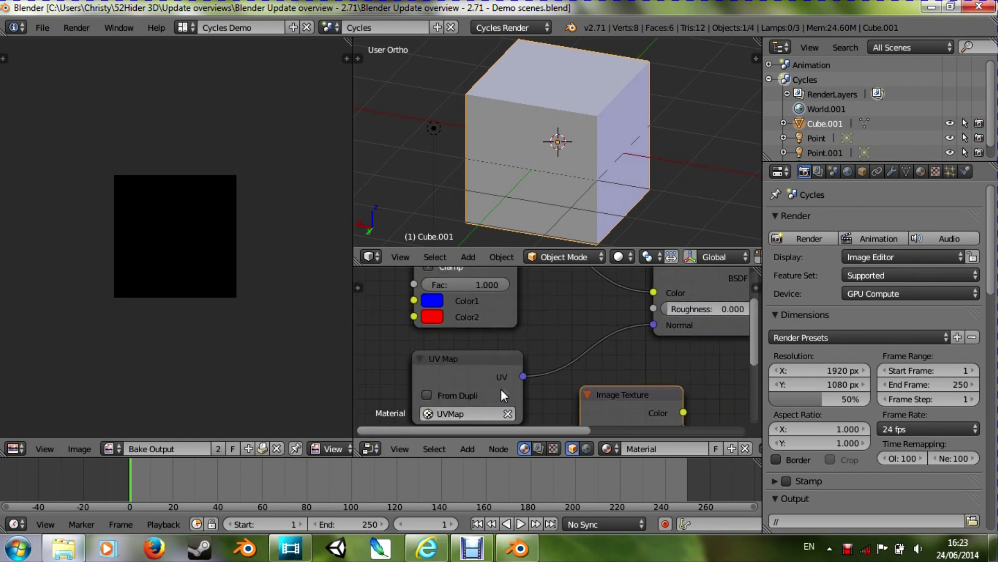
{"action": "scroll", "coordinate": [666, 332], "scroll_direction": "down", "scroll_amount": 3}
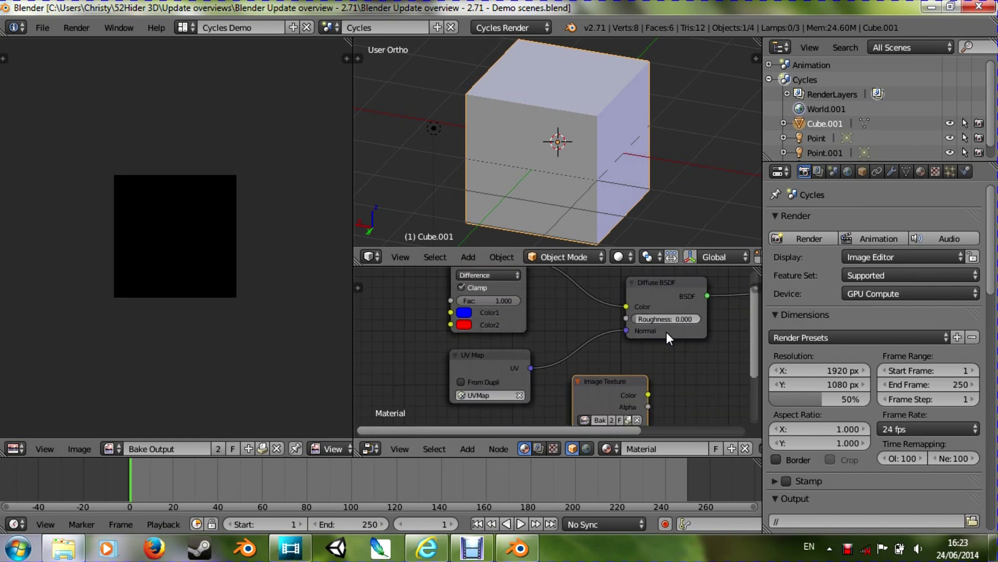
{"action": "scroll", "coordinate": [619, 382], "scroll_direction": "down", "scroll_amount": 1}
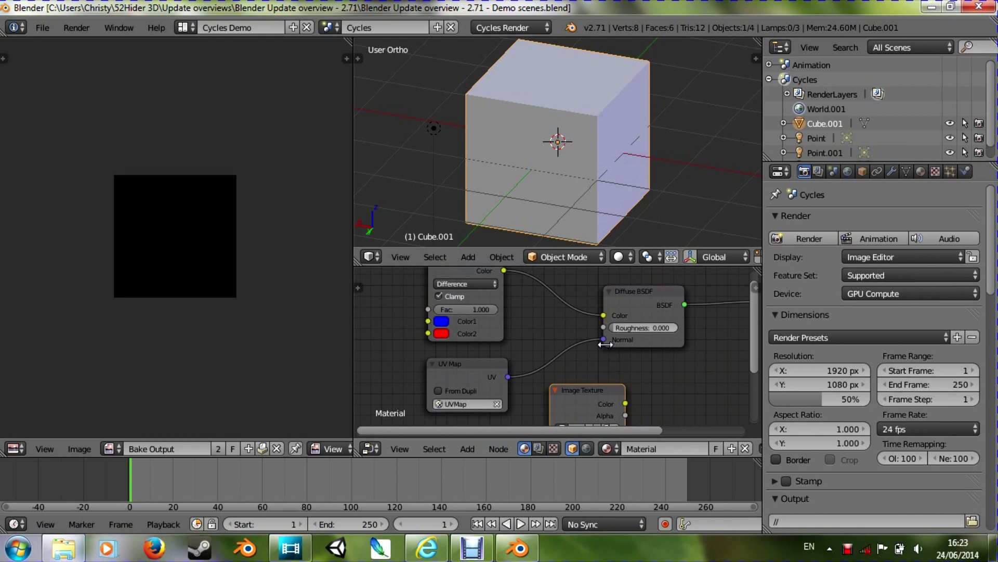
{"action": "scroll", "coordinate": [604, 345], "scroll_direction": "down", "scroll_amount": 1}
{"action": "mouse_move", "coordinate": [614, 373]}
{"action": "middle_mouse_down"}
{"action": "mouse_move", "coordinate": [600, 325]}
{"action": "mouse_move", "coordinate": [624, 388]}
{"action": "middle_mouse_up"}
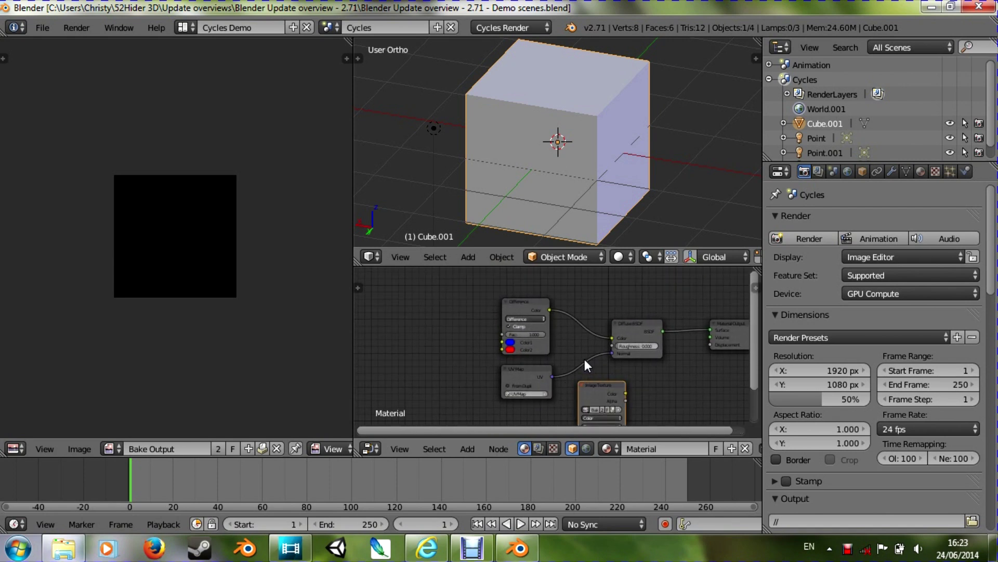
{"action": "scroll", "coordinate": [519, 370], "scroll_direction": "up", "scroll_amount": 1}
{"action": "scroll", "coordinate": [513, 367], "scroll_direction": "up", "scroll_amount": 3}
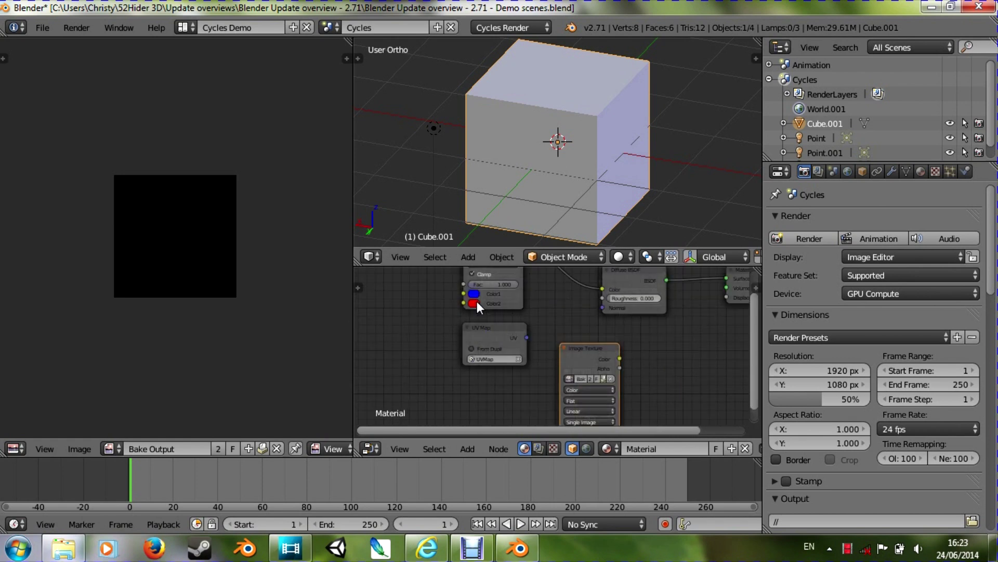
{"action": "left_click", "coordinate": [519, 327]}
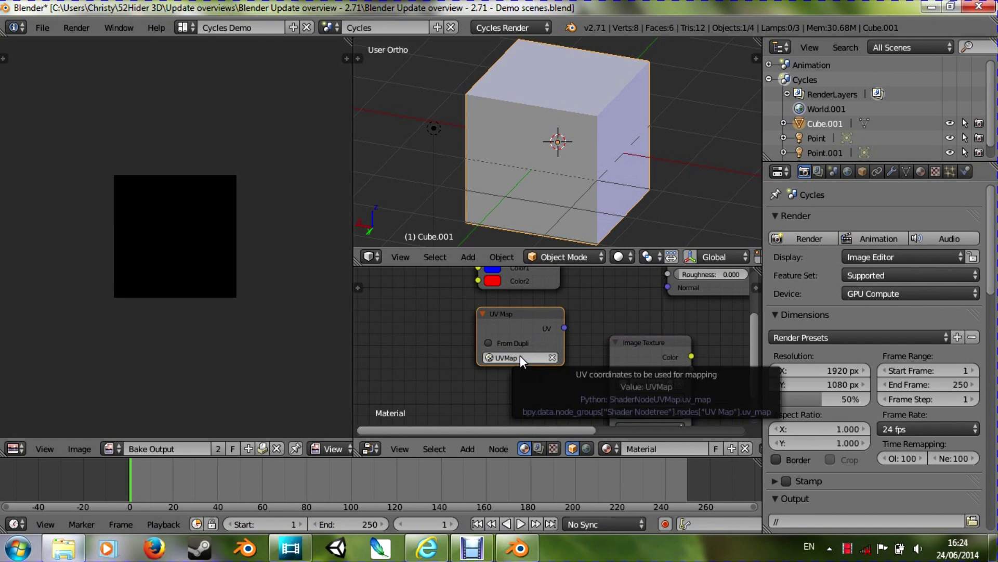
{"action": "middle_click_drag", "start_coordinate": [603, 317], "coordinate": [575, 335]}
{"action": "scroll", "coordinate": [575, 336], "scroll_direction": "down", "scroll_amount": 1}
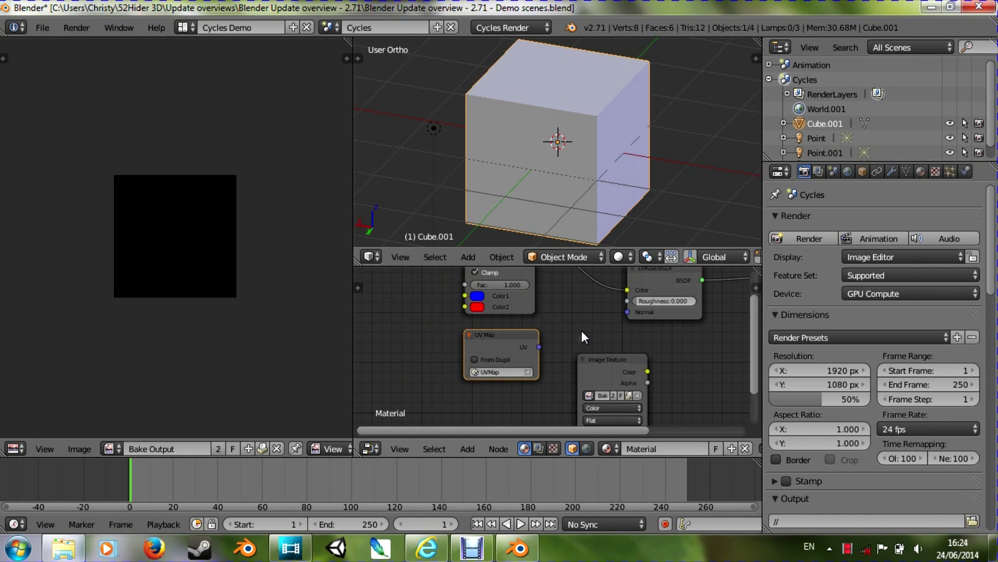
{"action": "middle_click_drag", "start_coordinate": [570, 328], "coordinate": [493, 339]}
{"action": "scroll", "coordinate": [493, 333], "scroll_direction": "down", "scroll_amount": 2}
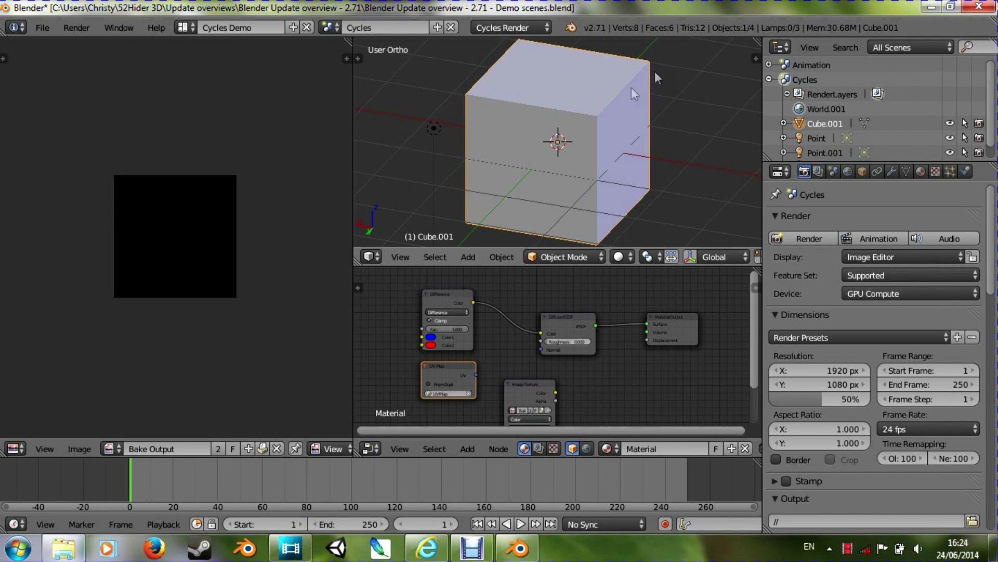
Switch viewport shading to Rendered, orbit the cube, and enter Edit Mode to show its UVs
{"action": "left_click", "coordinate": [620, 256]}
{"action": "left_click", "coordinate": [641, 158]}
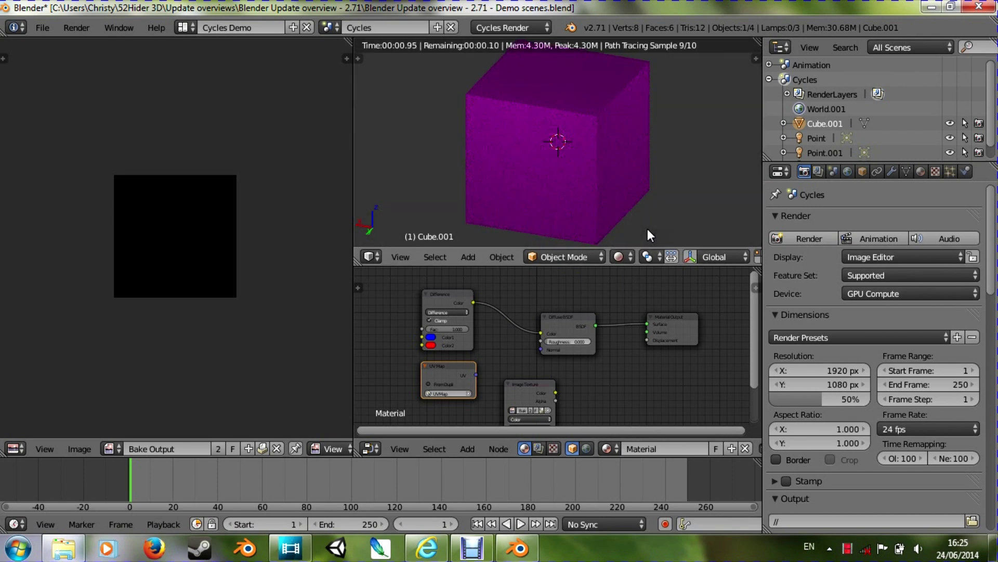
{"action": "middle_click_drag", "start_coordinate": [630, 188], "coordinate": [622, 225]}
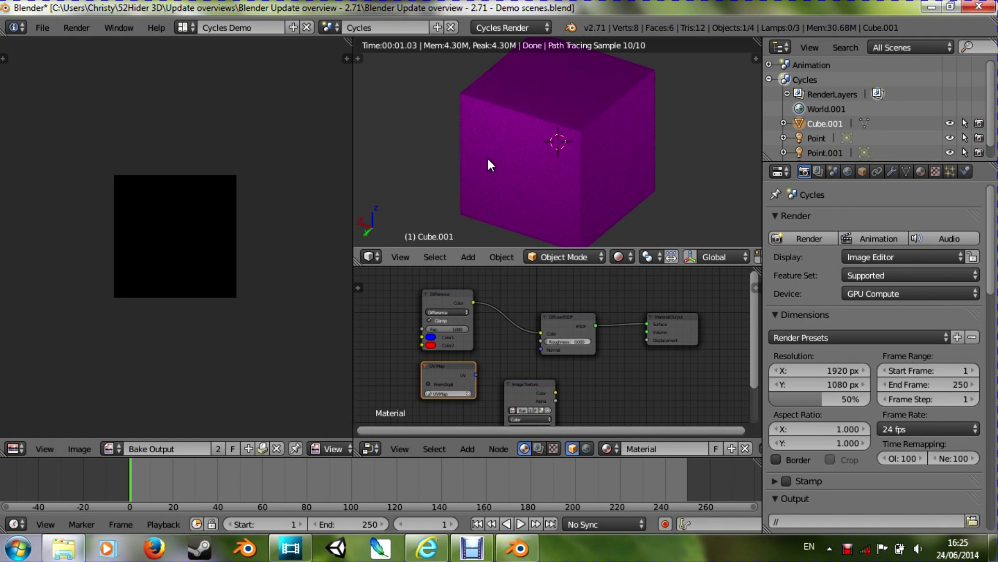
{"action": "key", "text": "Tab"}
{"action": "scroll", "coordinate": [187, 281], "scroll_direction": "up", "scroll_amount": 2}
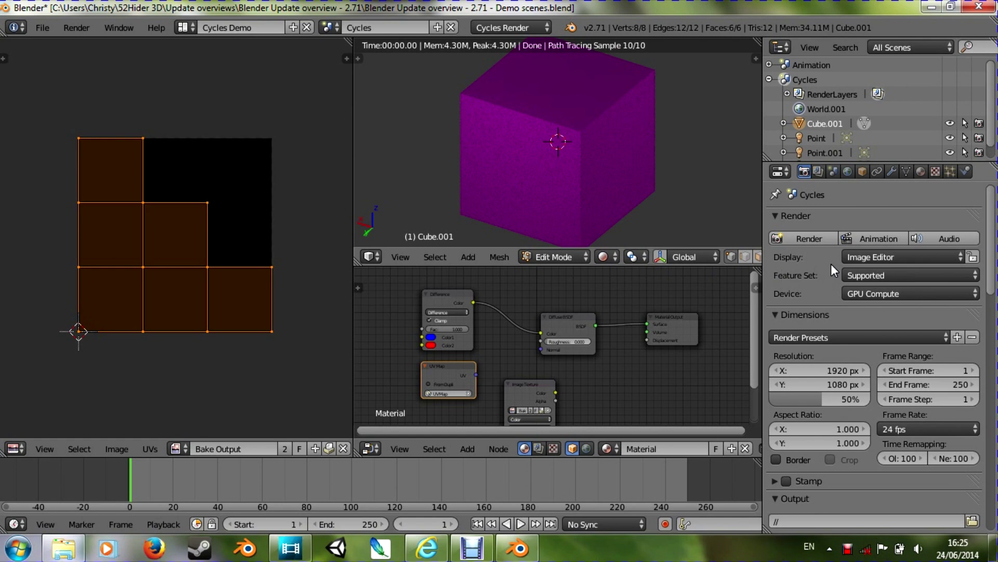
In the Bake panel, change Bake Type from Diffuse Direct to Diffuse Color
{"action": "scroll", "coordinate": [831, 263], "scroll_direction": "down", "scroll_amount": 10}
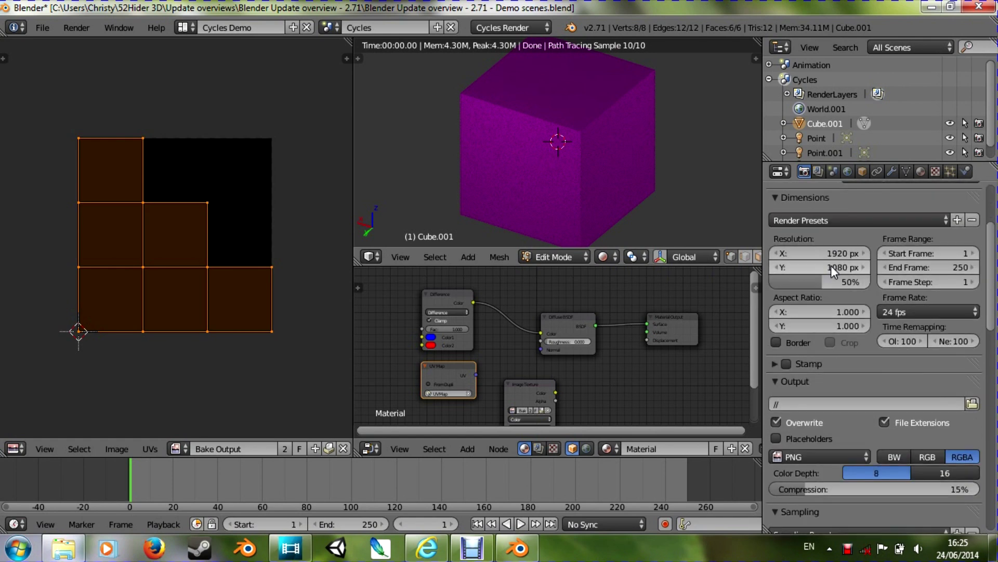
{"action": "scroll", "coordinate": [831, 266], "scroll_direction": "down", "scroll_amount": 12}
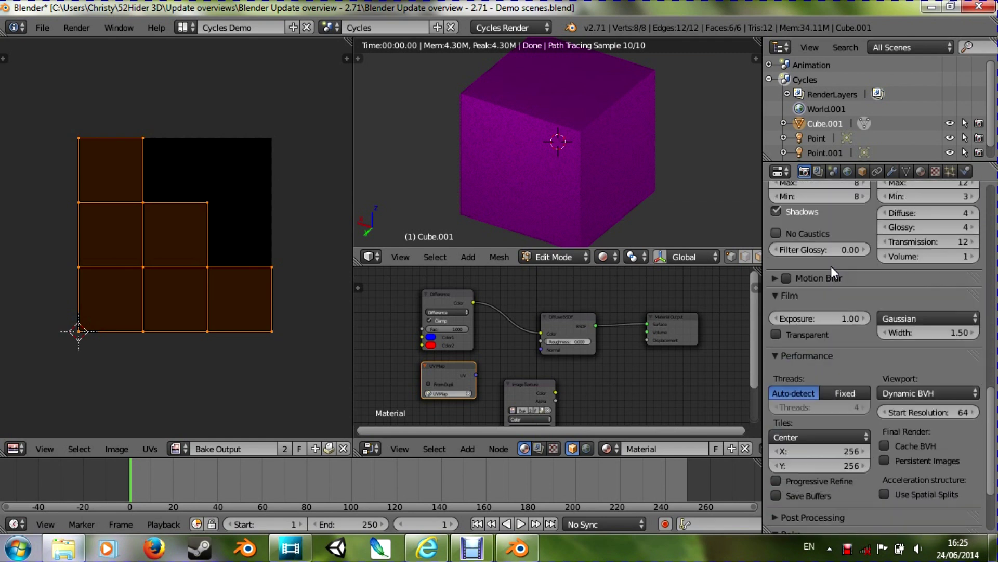
{"action": "scroll", "coordinate": [831, 266], "scroll_direction": "down", "scroll_amount": 2}
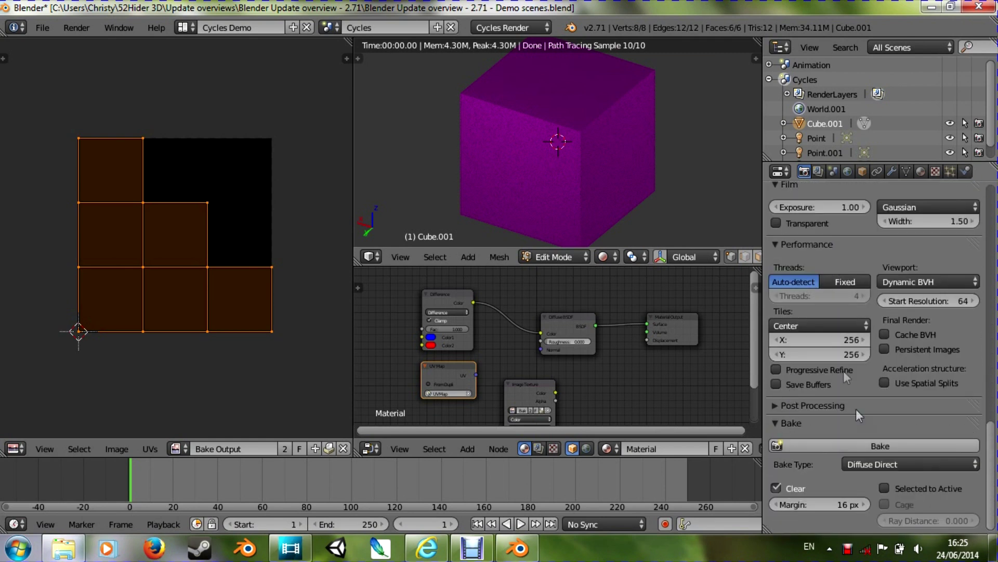
{"action": "left_click", "coordinate": [862, 468]}
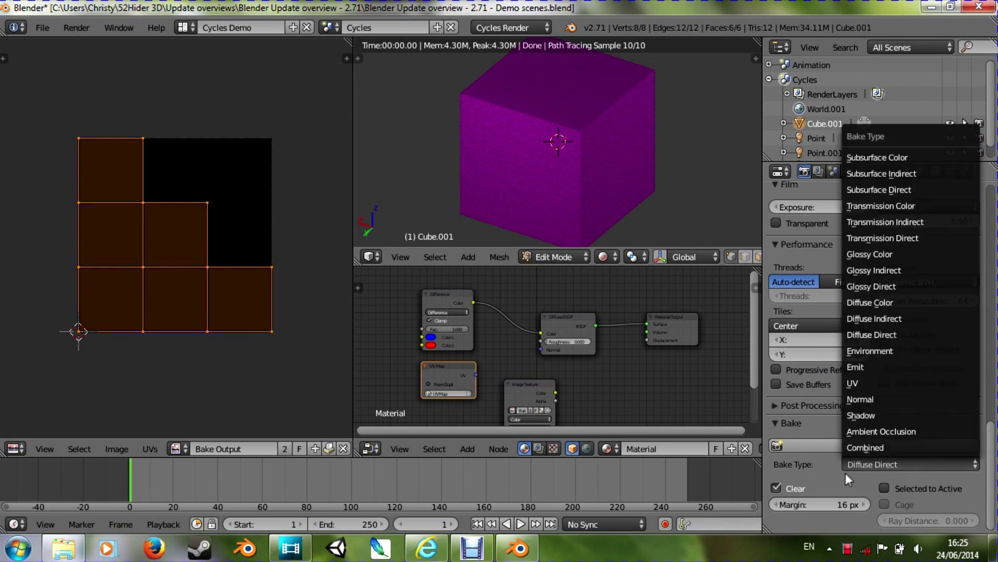
{"action": "left_click", "coordinate": [845, 473]}
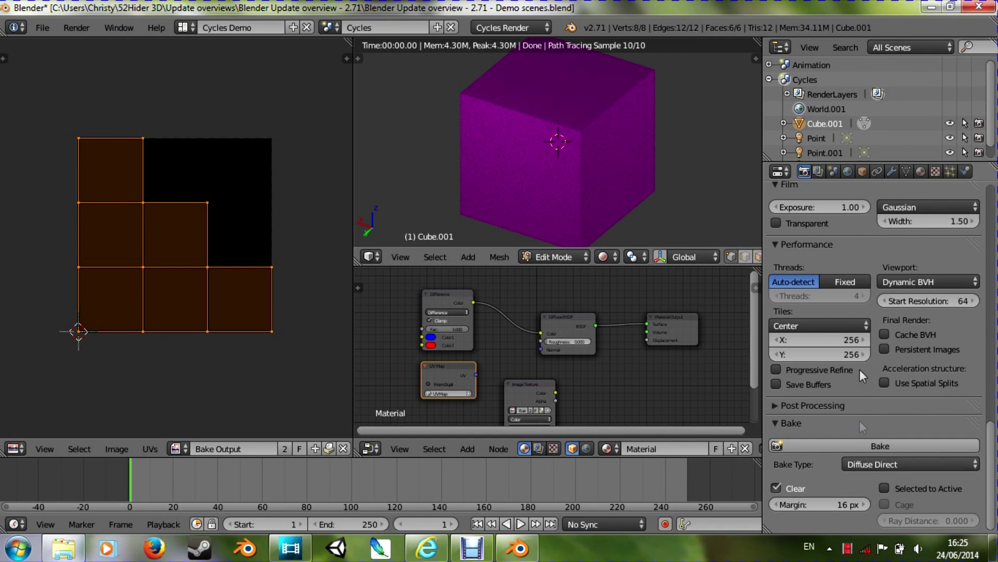
{"action": "left_click", "coordinate": [868, 464]}
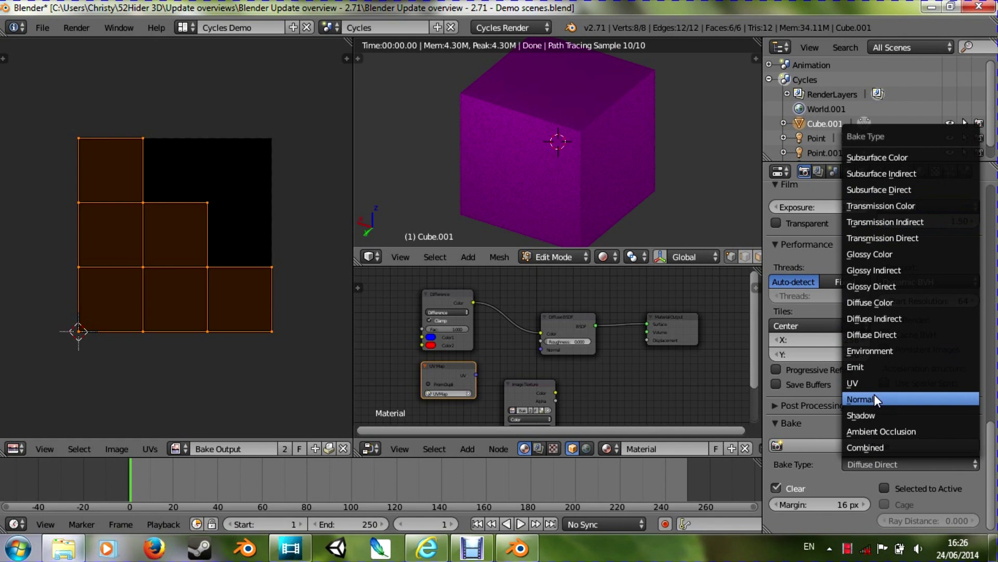
{"action": "left_click", "coordinate": [859, 301]}
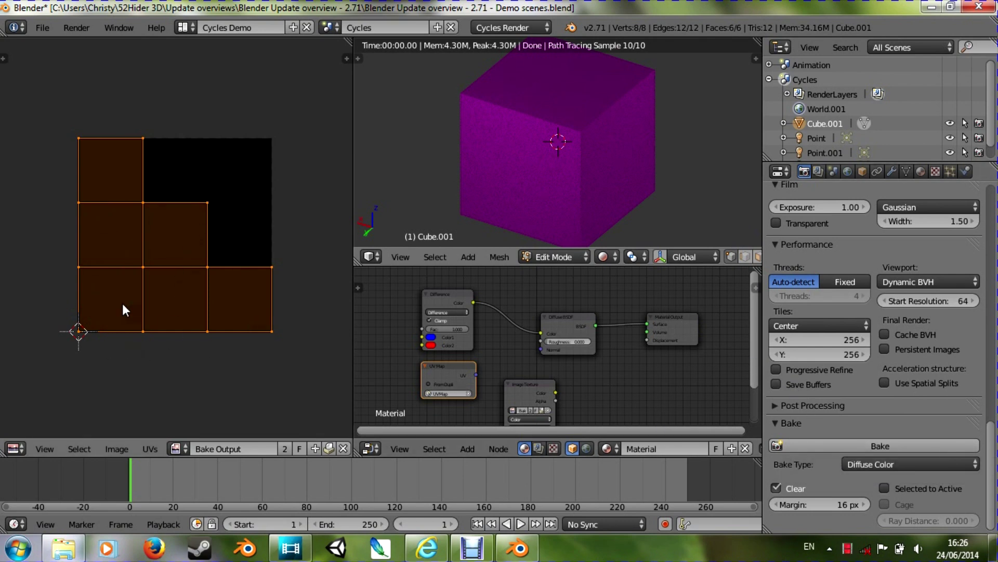
{"action": "scroll", "coordinate": [522, 339], "scroll_direction": "down", "scroll_amount": 2}
{"action": "scroll", "coordinate": [522, 339], "scroll_direction": "up", "scroll_amount": 2}
Select the Image Texture node as bake target and start the Diffuse Color bake
{"action": "left_click", "coordinate": [473, 322]}
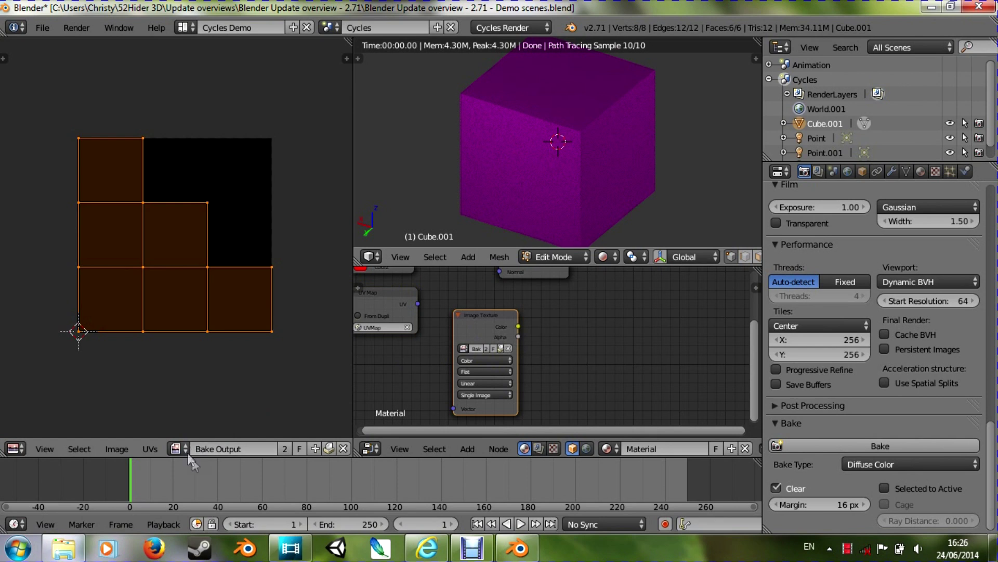
{"action": "scroll", "coordinate": [513, 302], "scroll_direction": "down", "scroll_amount": 3}
{"action": "middle_click_drag", "start_coordinate": [514, 304], "coordinate": [517, 347]}
{"action": "scroll", "coordinate": [494, 338], "scroll_direction": "up", "scroll_amount": 1}
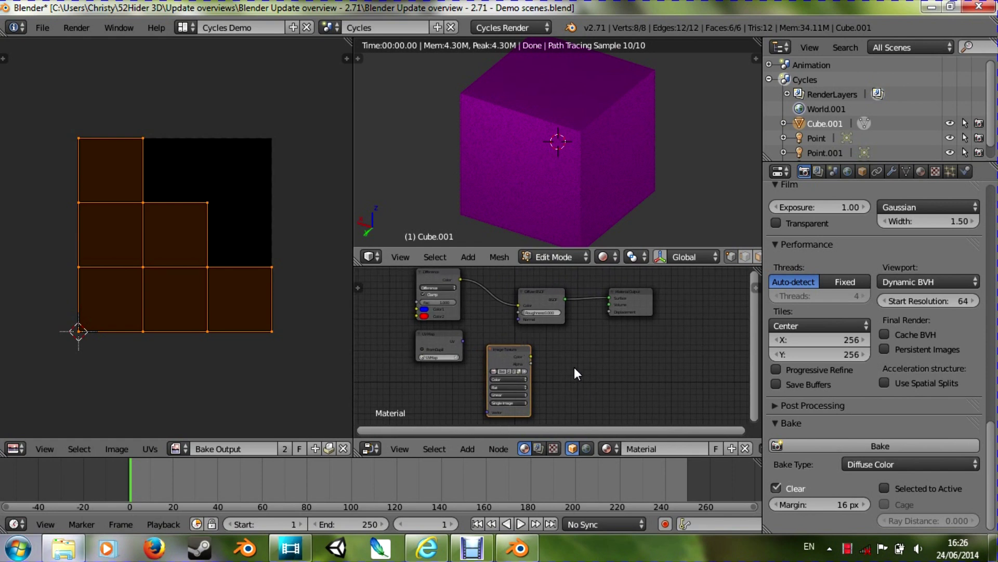
{"action": "scroll", "coordinate": [547, 395], "scroll_direction": "up", "scroll_amount": 1}
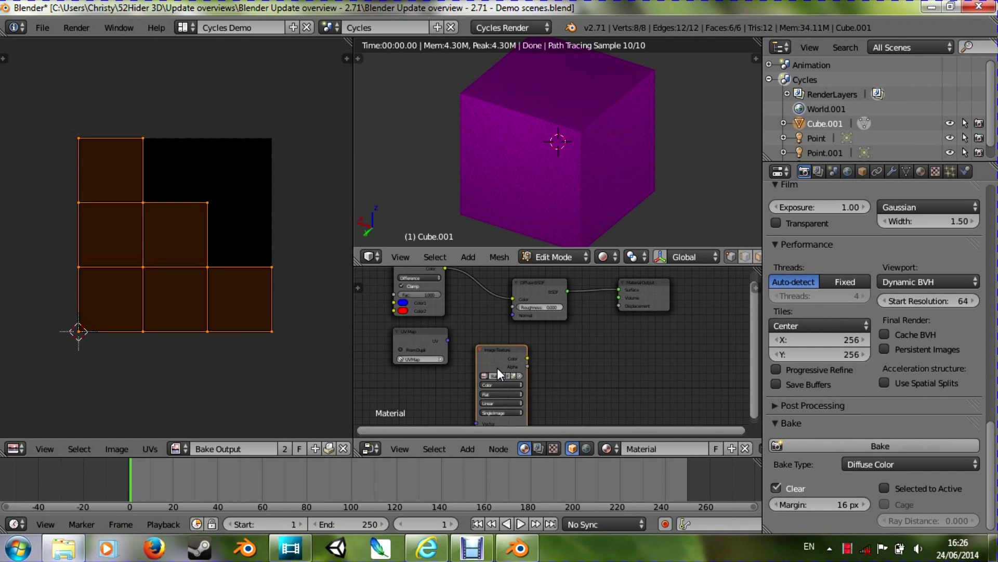
{"action": "left_click", "coordinate": [813, 445]}
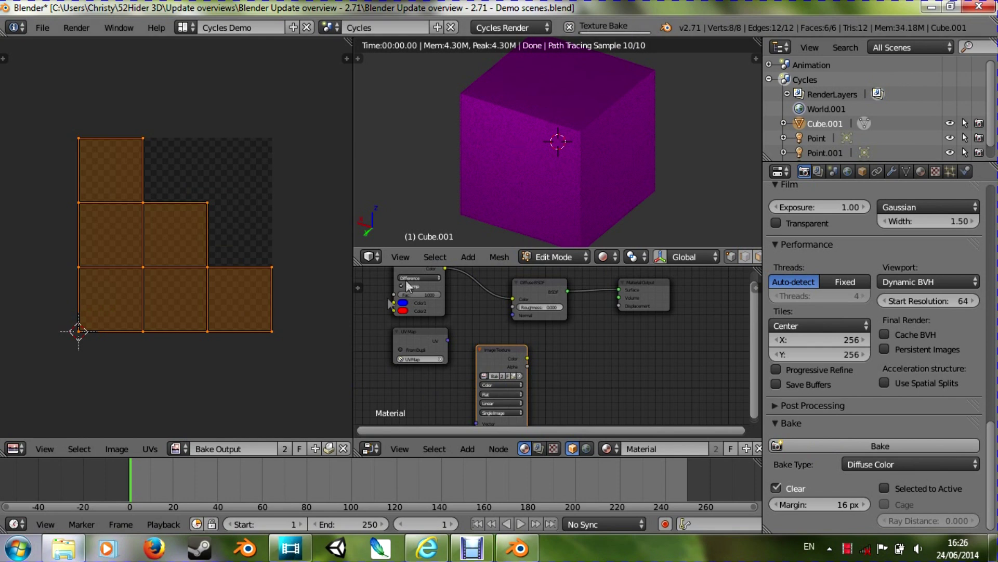
Zoom the Image Editor on the magenta bake result, refresh Edit Mode, and show the Bake Type list
{"action": "scroll", "coordinate": [302, 344], "scroll_direction": "up", "scroll_amount": 3}
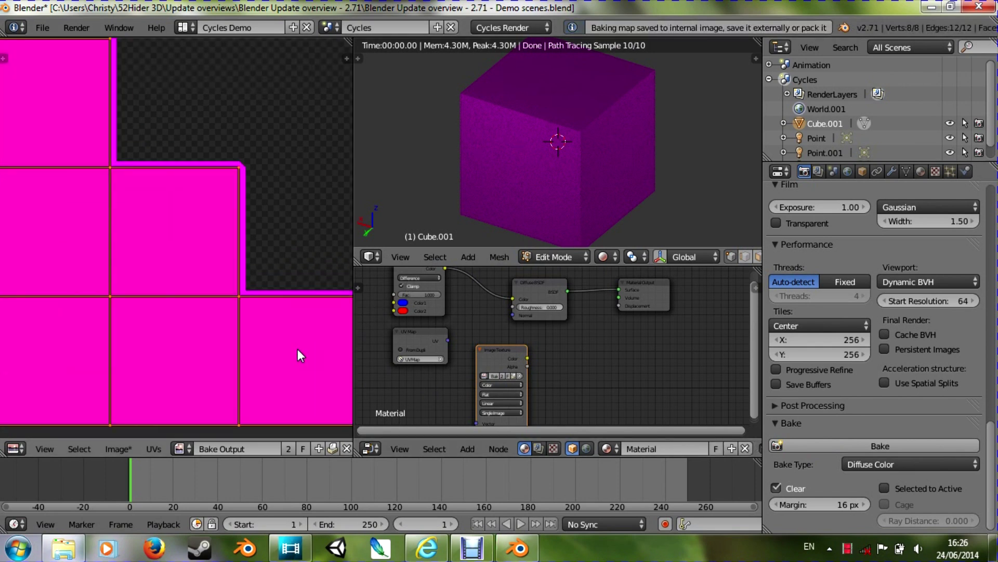
{"action": "scroll", "coordinate": [296, 349], "scroll_direction": "down", "scroll_amount": 2}
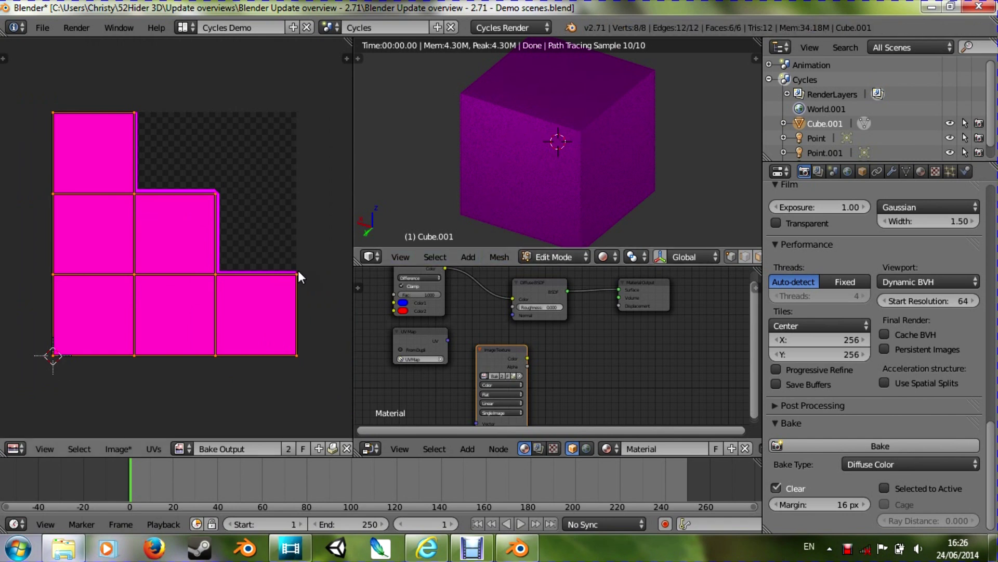
{"action": "key", "text": "Tab"}
{"action": "key", "text": "Tab"}
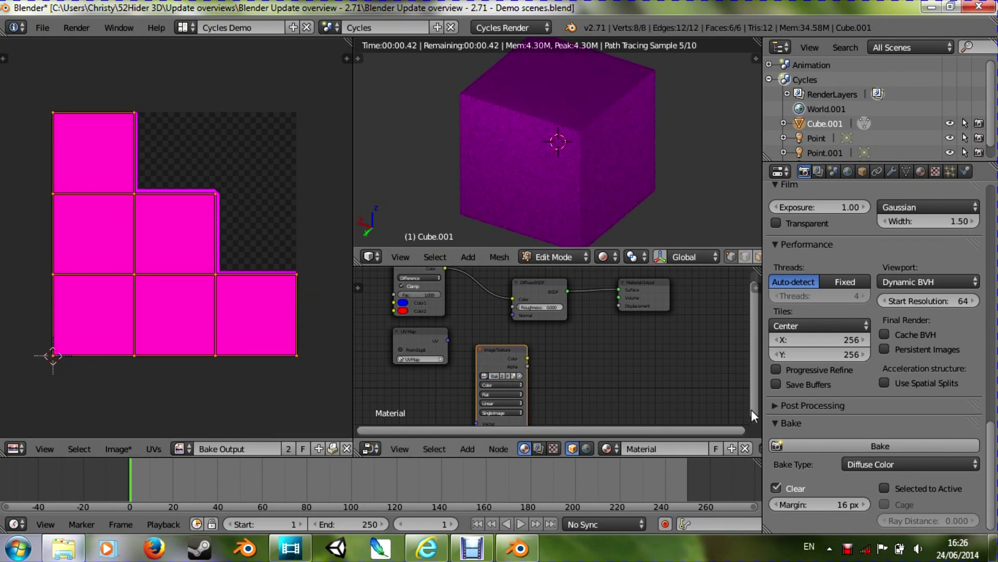
{"action": "left_click", "coordinate": [875, 463]}
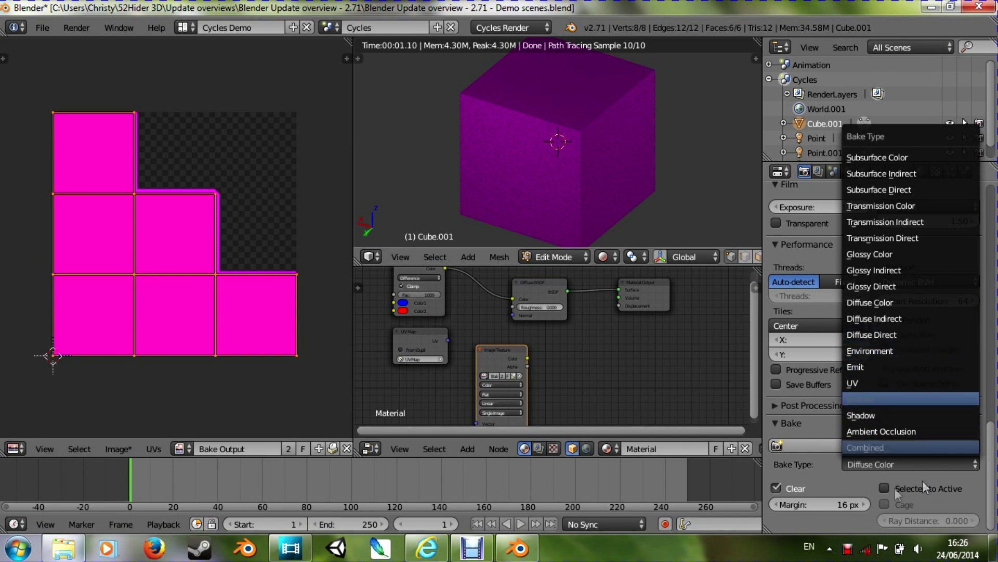
Bake Diffuse Direct lighting into the Bake Output image
{"action": "left_click", "coordinate": [864, 464]}
{"action": "left_click", "coordinate": [872, 333]}
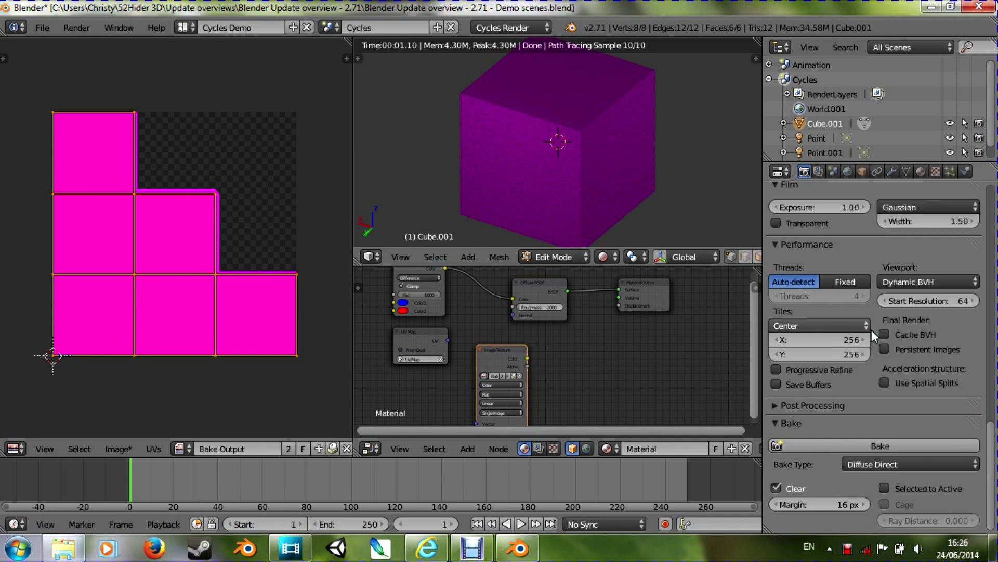
{"action": "left_click", "coordinate": [819, 445]}
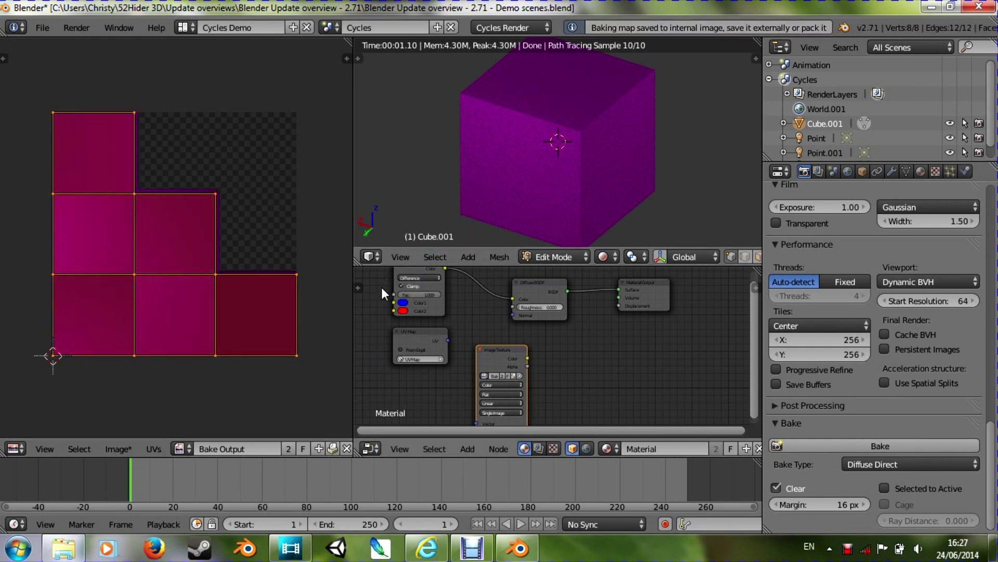
Return the cube to Object Mode, orbit the viewport, and show the Bake Type list
{"action": "key", "text": "Tab"}
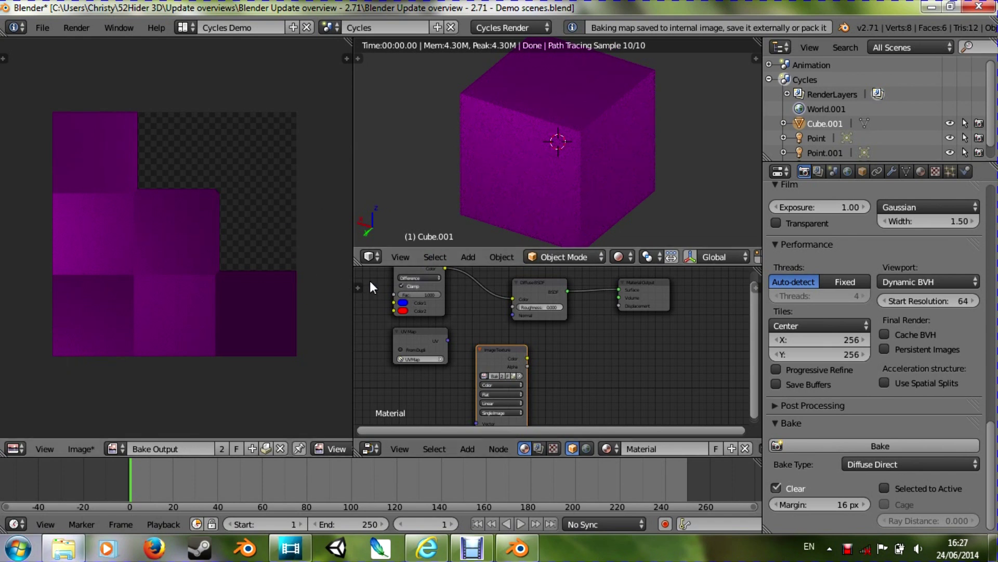
{"action": "middle_click_drag", "start_coordinate": [654, 179], "coordinate": [586, 140]}
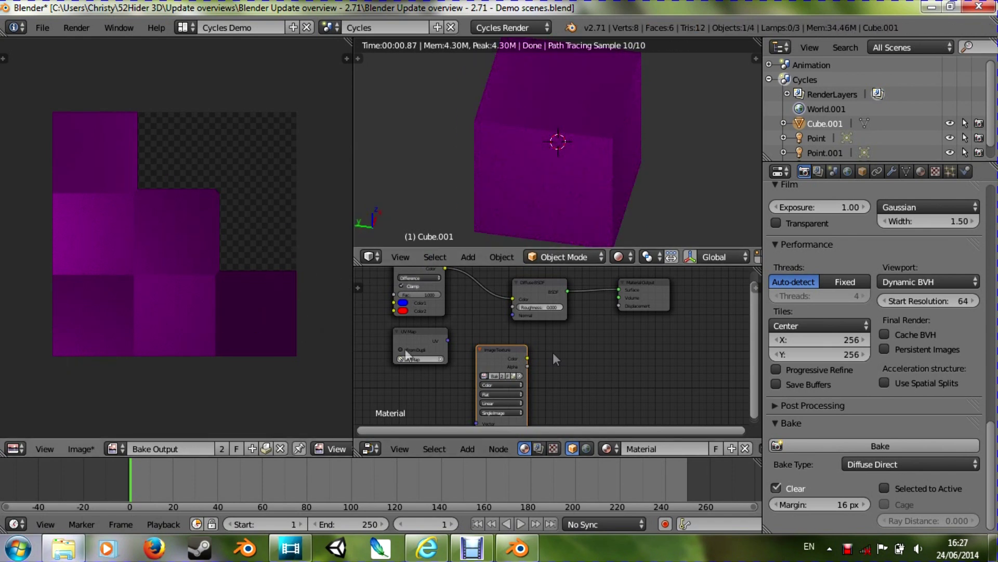
{"action": "left_click", "coordinate": [873, 464]}
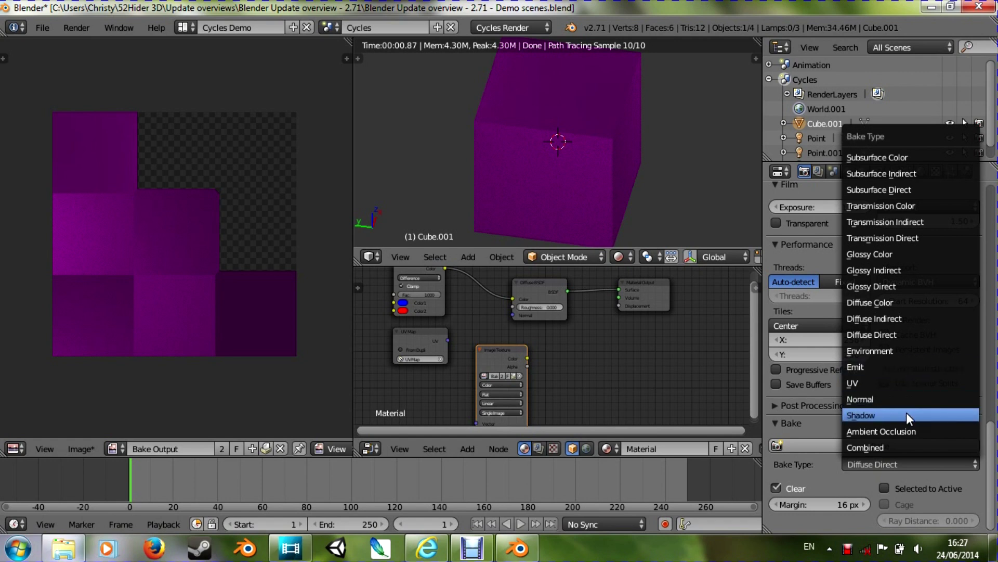
Bake a Shadow map into the image, orbit the cube, and show the Bake Type list again
{"action": "left_click", "coordinate": [861, 414]}
{"action": "left_click", "coordinate": [851, 449]}
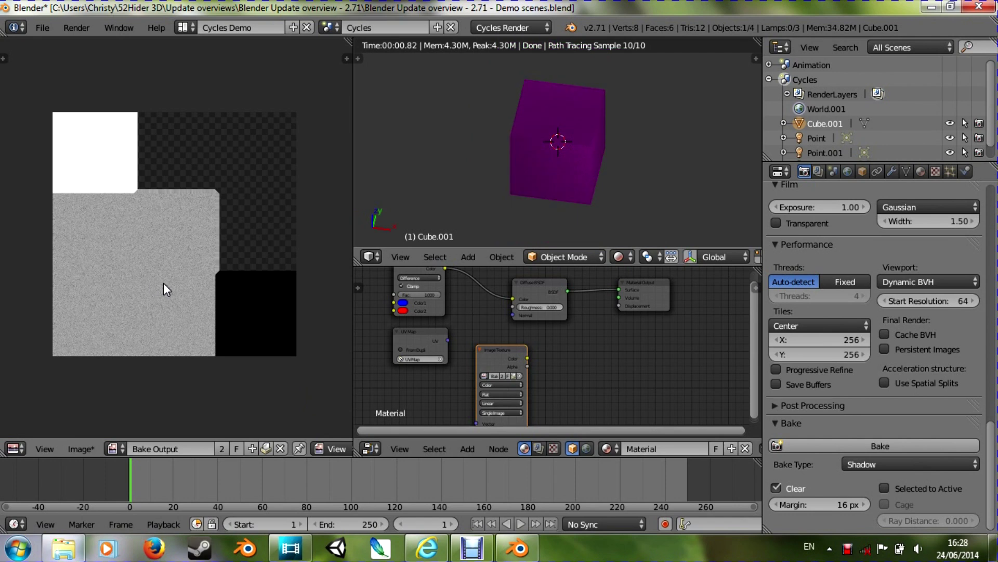
{"action": "middle_click_drag", "start_coordinate": [544, 207], "coordinate": [528, 188]}
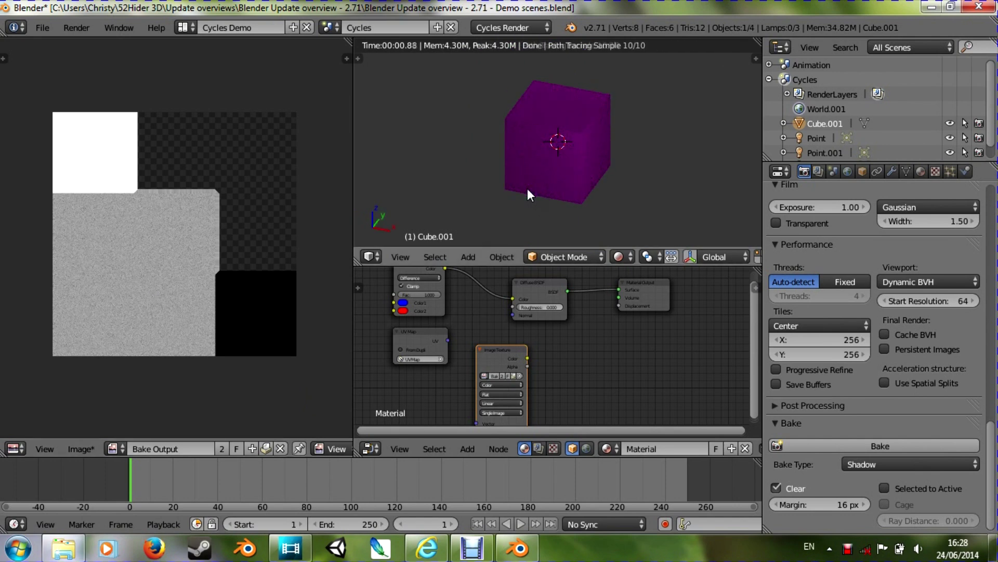
{"action": "left_click", "coordinate": [871, 464]}
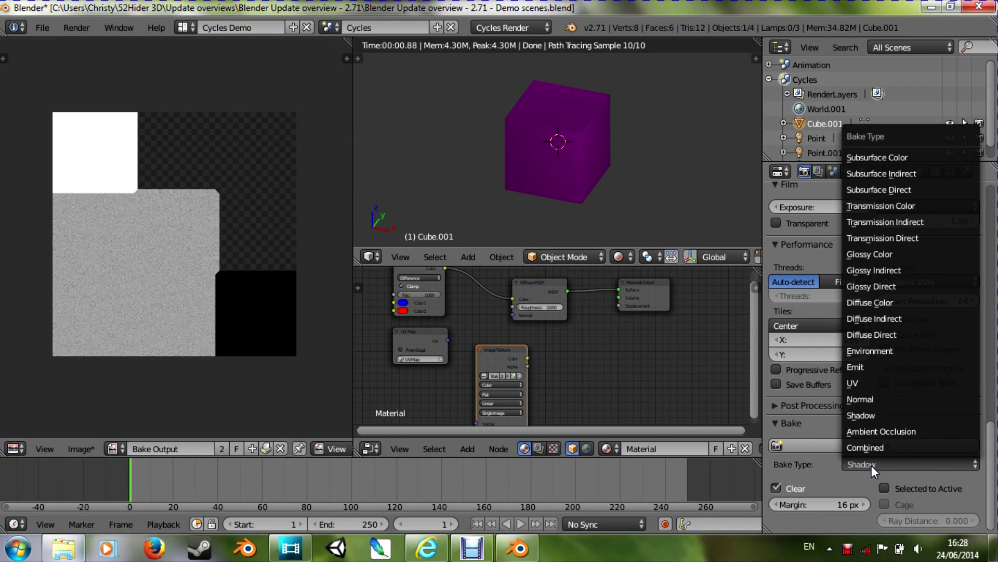
Bake a Normal map in Object space into the Bake Output image
{"action": "left_click", "coordinate": [860, 384]}
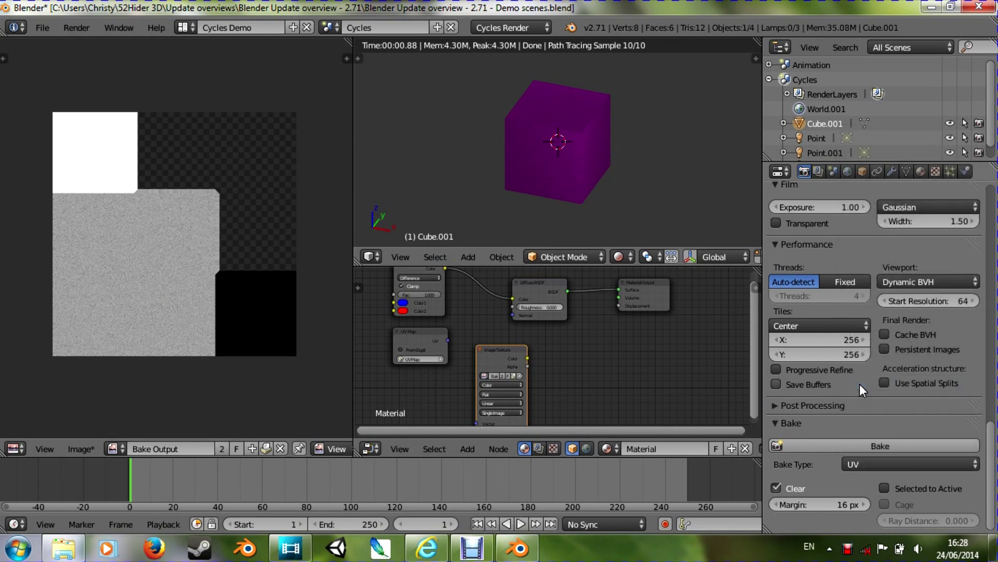
{"action": "left_click", "coordinate": [870, 463]}
{"action": "left_click", "coordinate": [864, 399]}
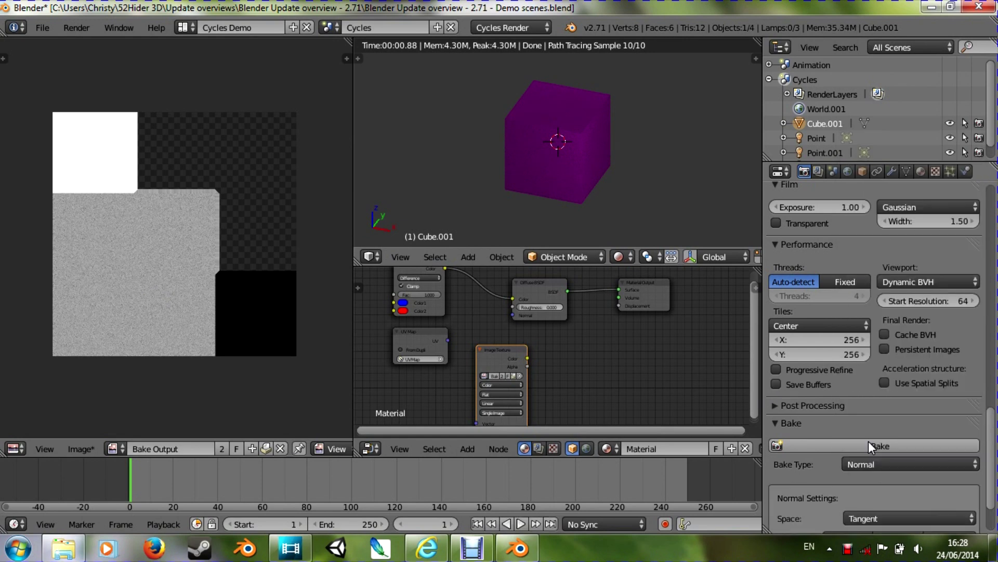
{"action": "scroll", "coordinate": [877, 450], "scroll_direction": "down", "scroll_amount": 4}
{"action": "left_click", "coordinate": [875, 446]}
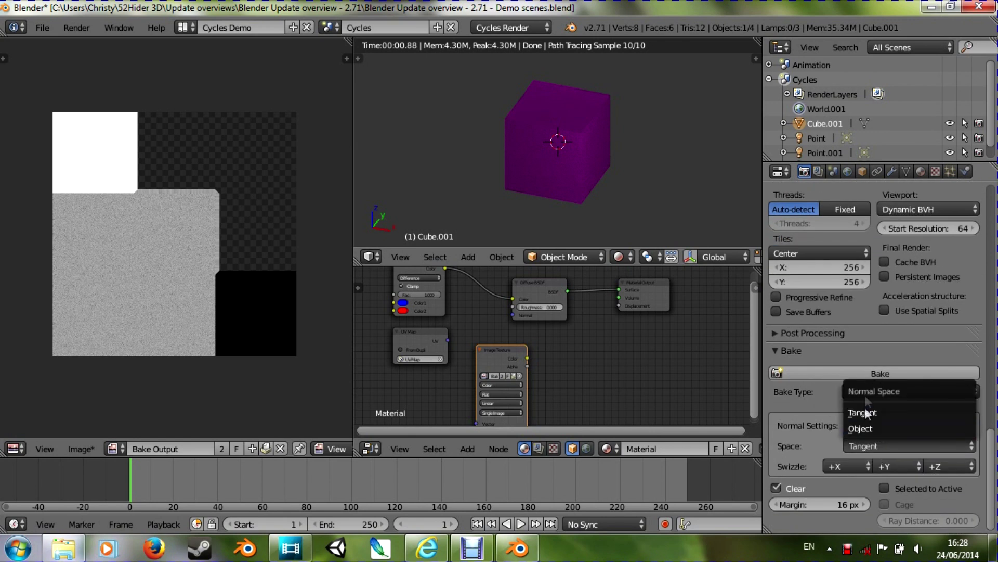
{"action": "left_click", "coordinate": [867, 430]}
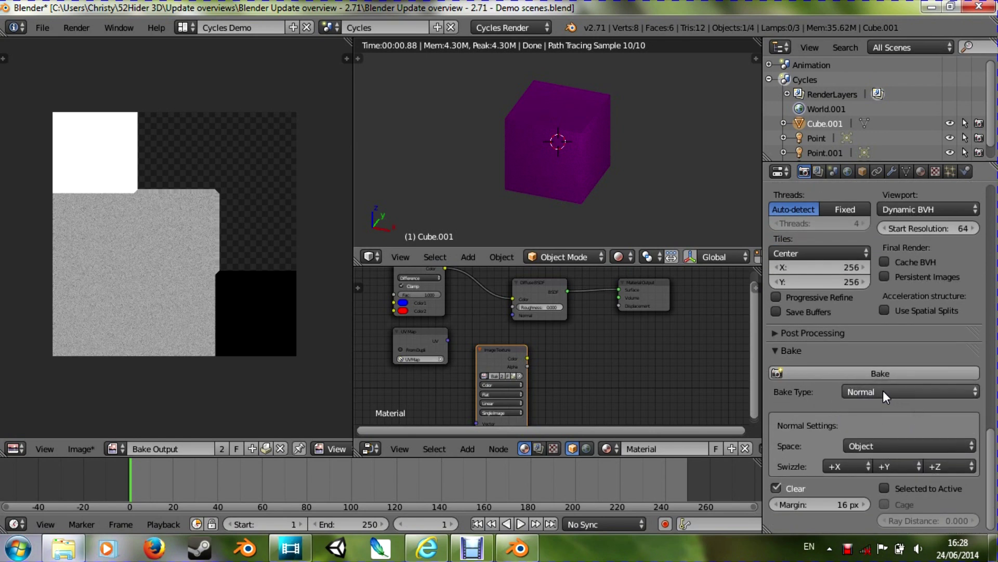
{"action": "left_click", "coordinate": [863, 371]}
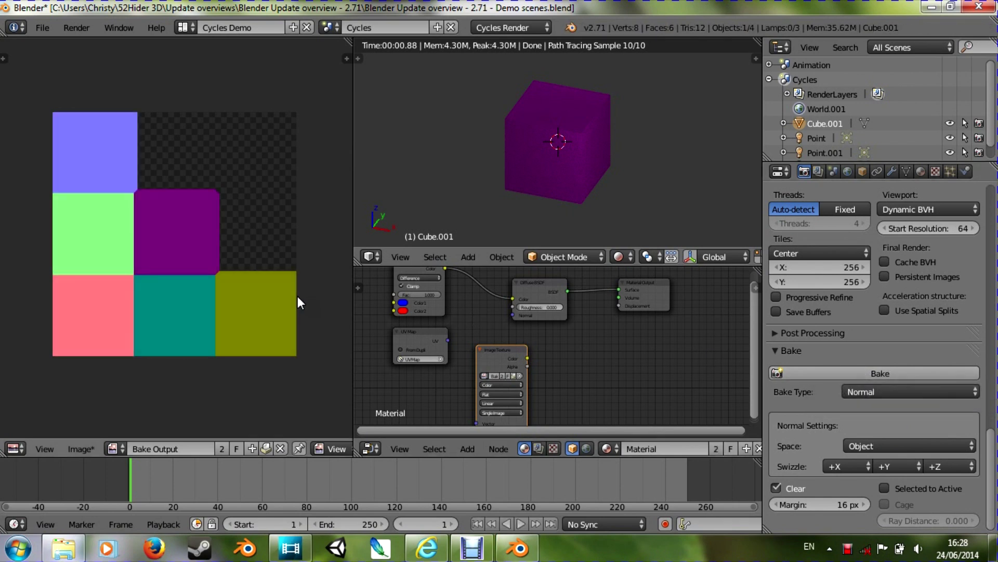
{"action": "scroll", "coordinate": [298, 296], "scroll_direction": "up", "scroll_amount": 1}
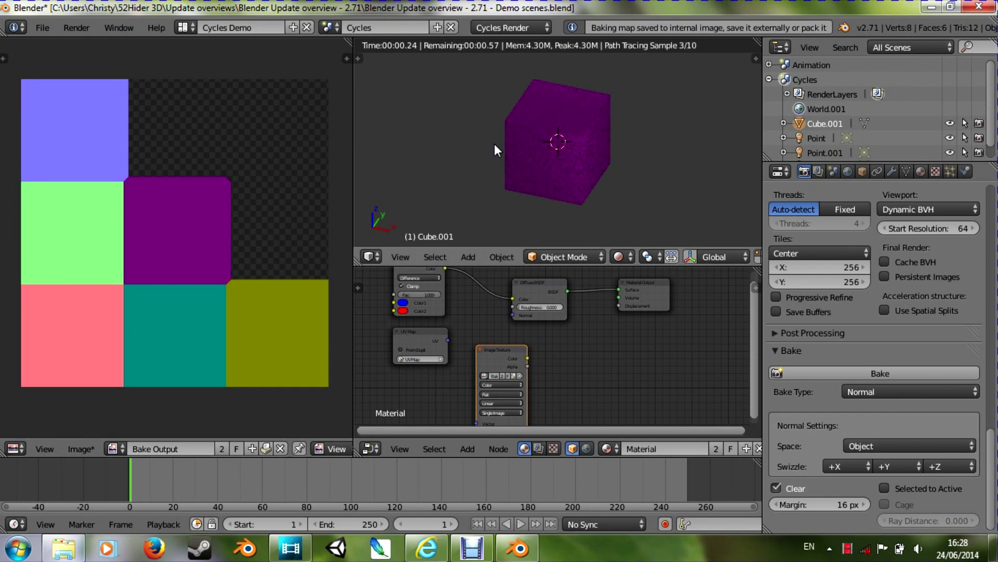
In Edit Mode, inset the cube's top face and lower it along Z
{"action": "key", "text": "z"}
{"action": "key", "text": "Tab"}
{"action": "scroll", "coordinate": [574, 163], "scroll_direction": "up", "scroll_amount": 3}
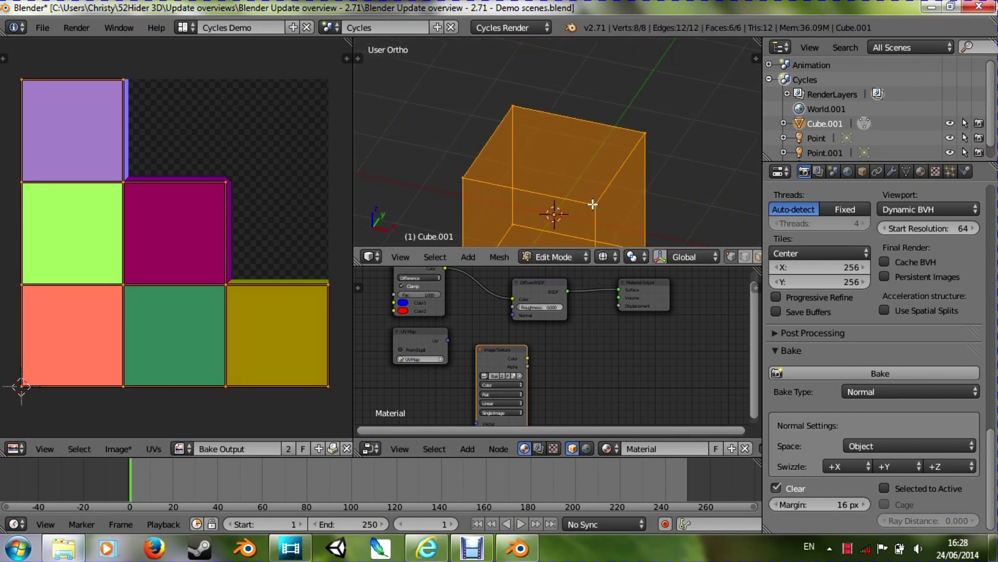
{"action": "key", "text": "z"}
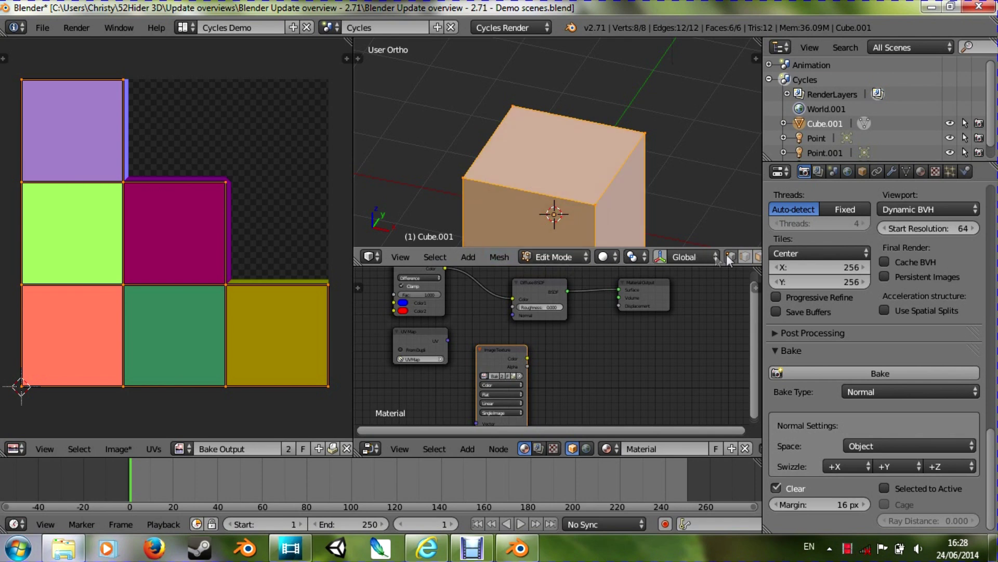
{"action": "right_click", "coordinate": [561, 167]}
{"action": "middle_click_drag", "start_coordinate": [564, 173], "coordinate": [651, 174]}
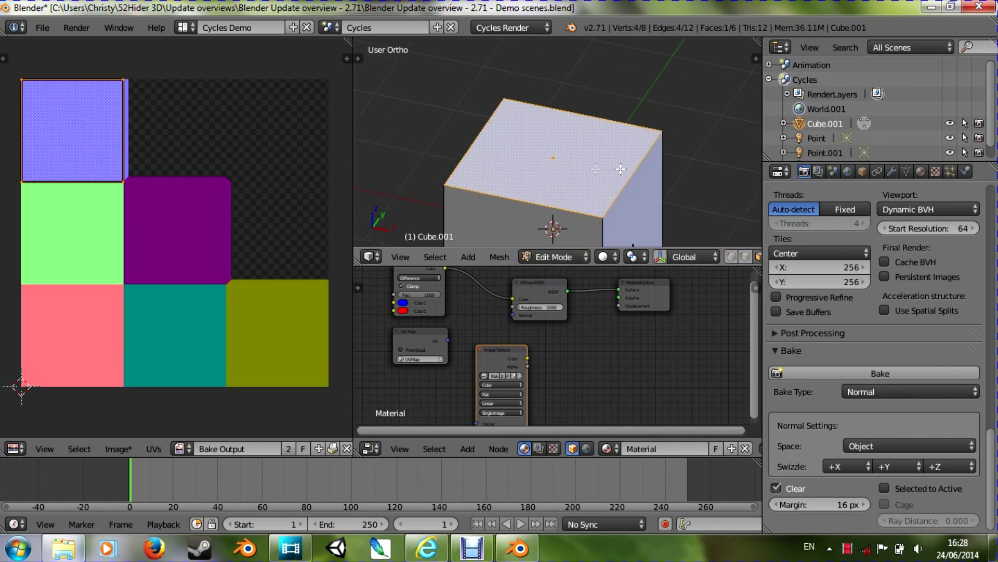
{"action": "key", "text": "i"}
{"action": "left_click", "coordinate": [624, 166]}
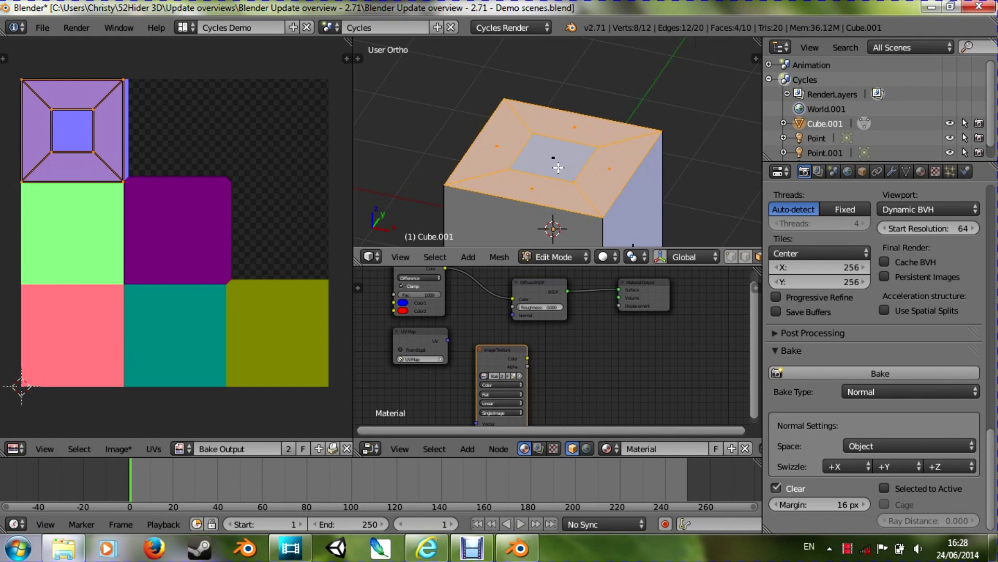
{"action": "key", "text": "g"}
{"action": "key", "text": "z"}
{"action": "left_click", "coordinate": [585, 186]}
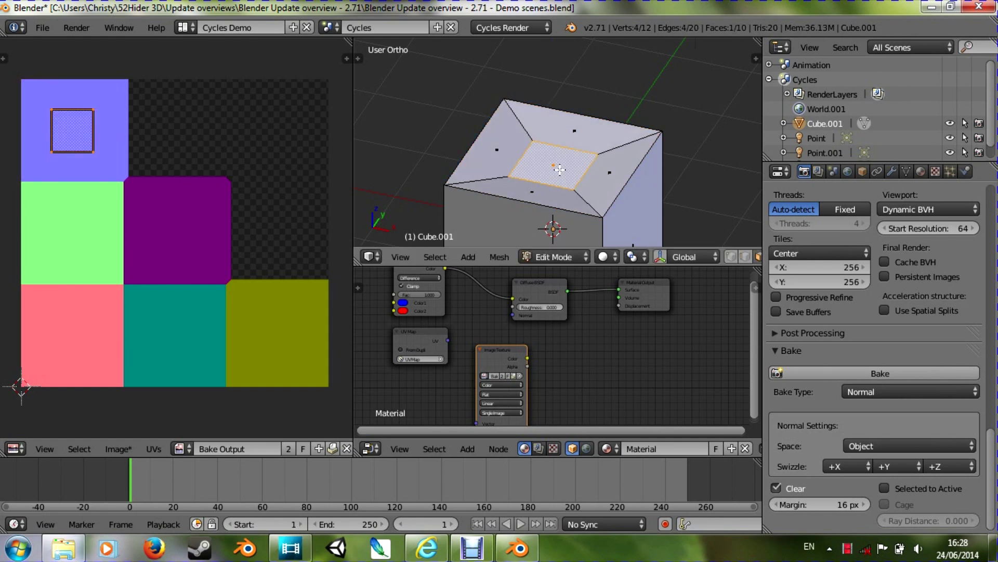
Inset the face again, push the small centre face down along Z, and start a bake
{"action": "key", "text": "i"}
{"action": "left_click", "coordinate": [576, 187]}
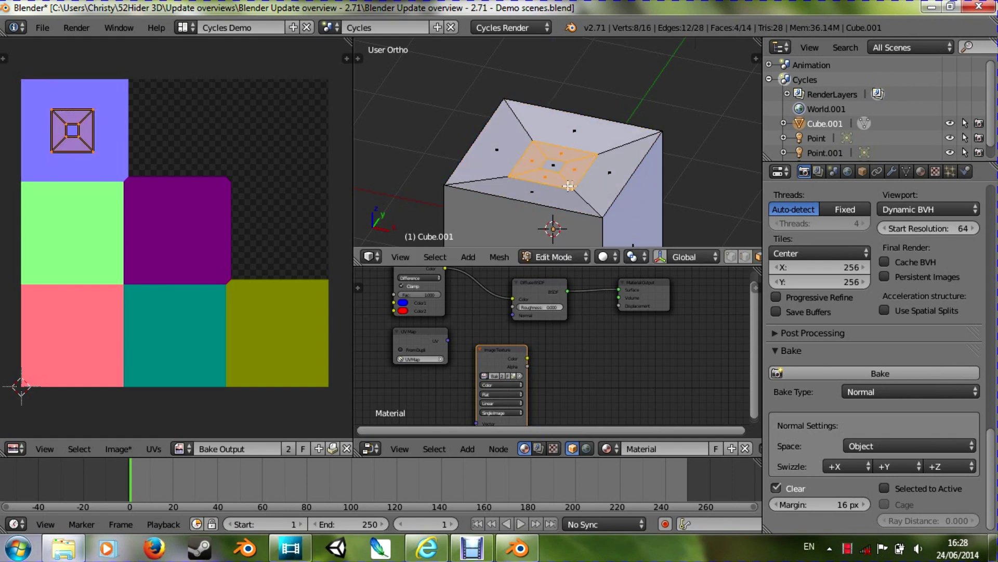
{"action": "right_click", "coordinate": [556, 170]}
{"action": "right_click", "coordinate": [555, 164]}
{"action": "key", "text": "g"}
{"action": "key", "text": "z"}
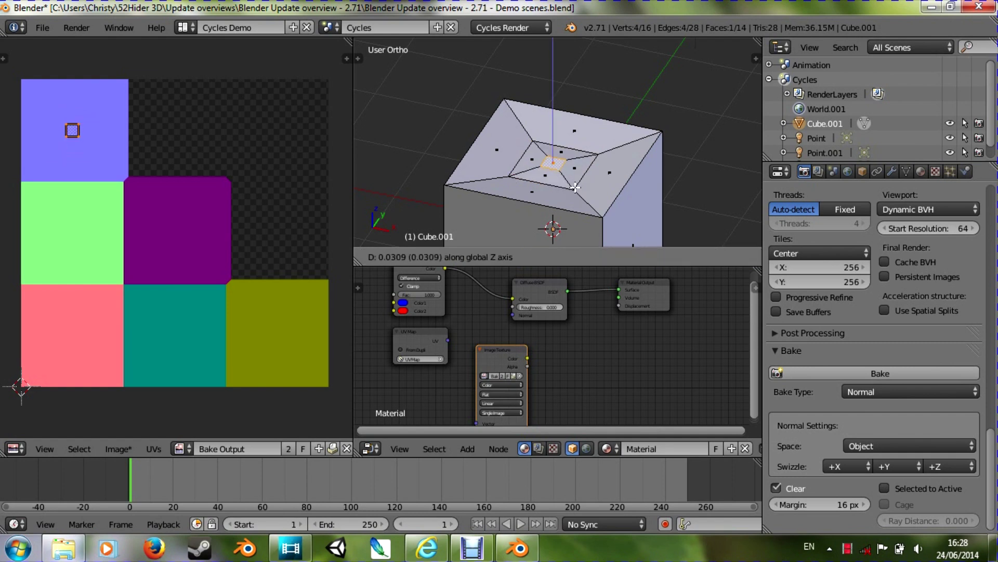
{"action": "left_click", "coordinate": [576, 182]}
{"action": "left_click", "coordinate": [871, 373]}
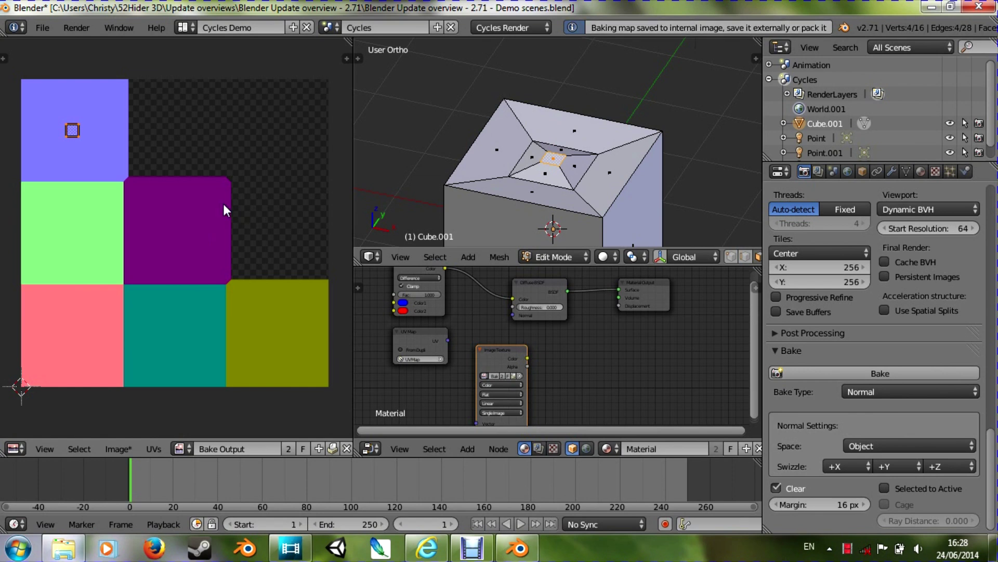
{"action": "key", "text": "Tab"}
{"action": "key", "text": "Tab"}
{"action": "key", "text": "Tab"}
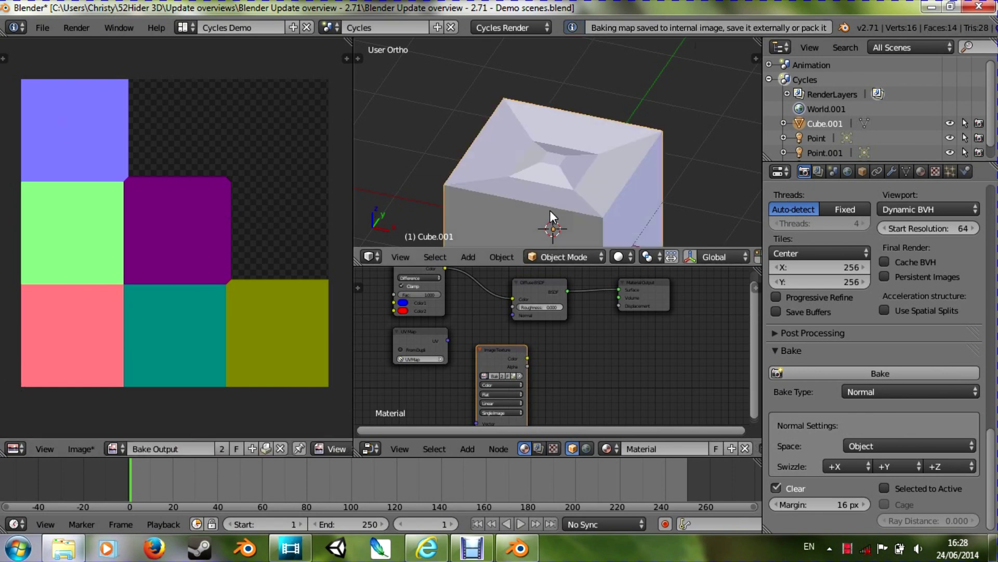
Rebake the normal map and zoom and pan the Image Editor to inspect it
{"action": "left_click", "coordinate": [834, 371]}
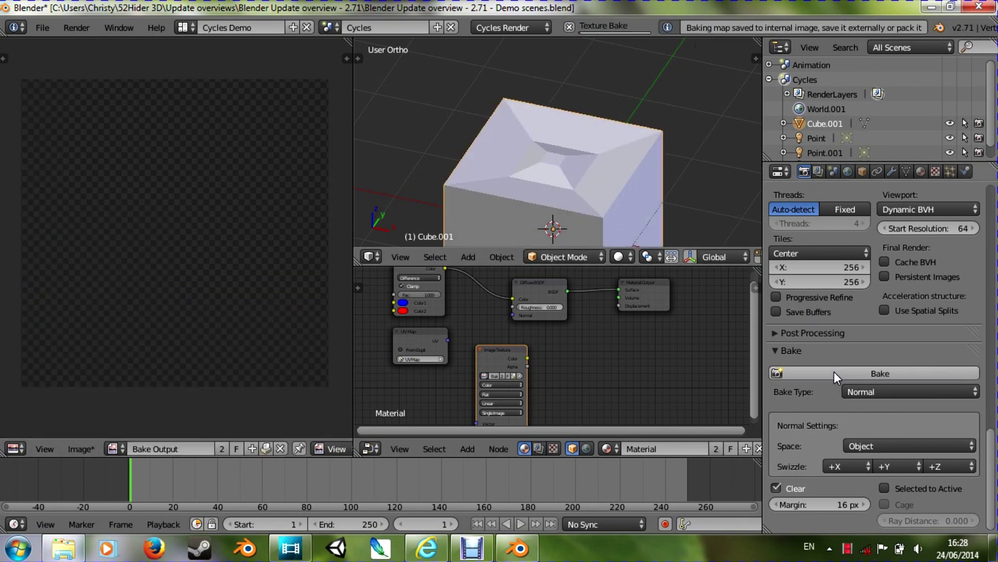
{"action": "scroll", "coordinate": [115, 167], "scroll_direction": "up", "scroll_amount": 3}
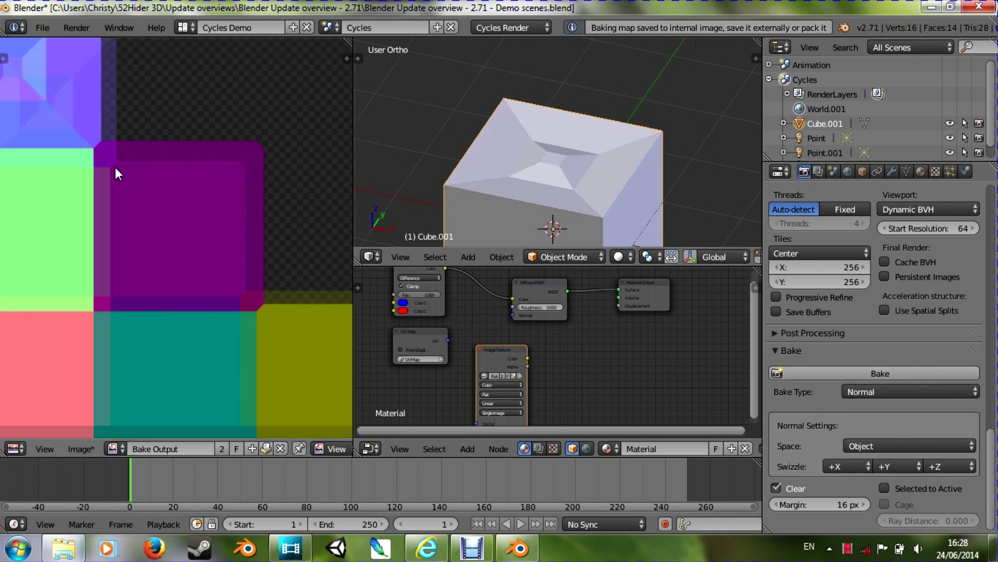
{"action": "middle_click_drag", "start_coordinate": [114, 167], "coordinate": [185, 181]}
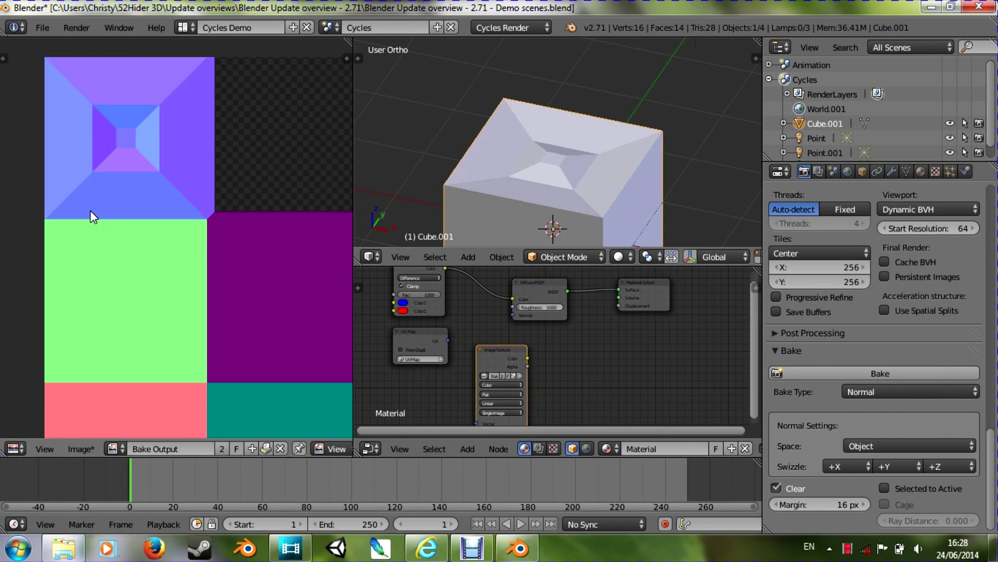
{"action": "scroll", "coordinate": [77, 151], "scroll_direction": "up", "scroll_amount": 2}
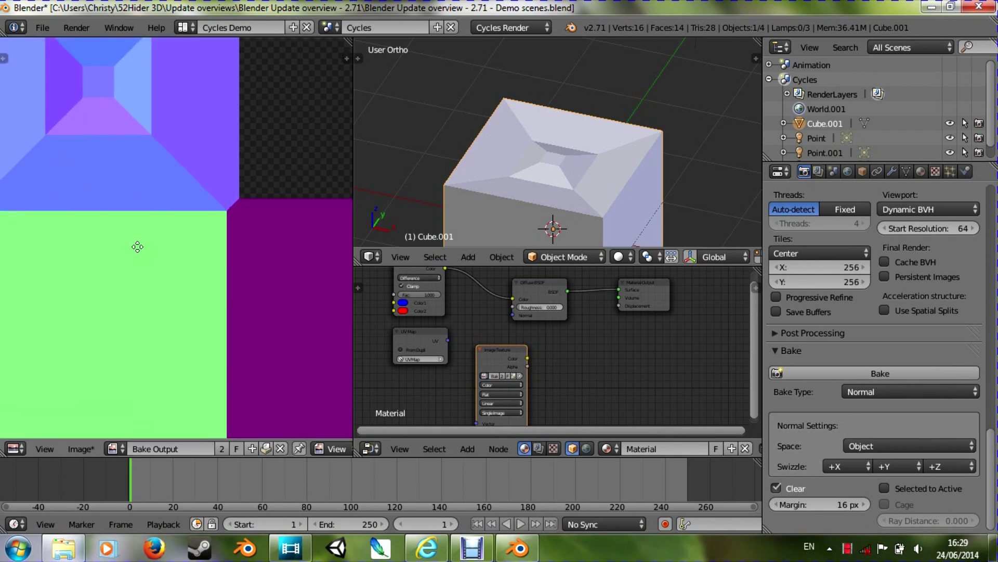
{"action": "scroll", "coordinate": [159, 186], "scroll_direction": "up", "scroll_amount": 3}
{"action": "scroll", "coordinate": [151, 239], "scroll_direction": "down", "scroll_amount": 3}
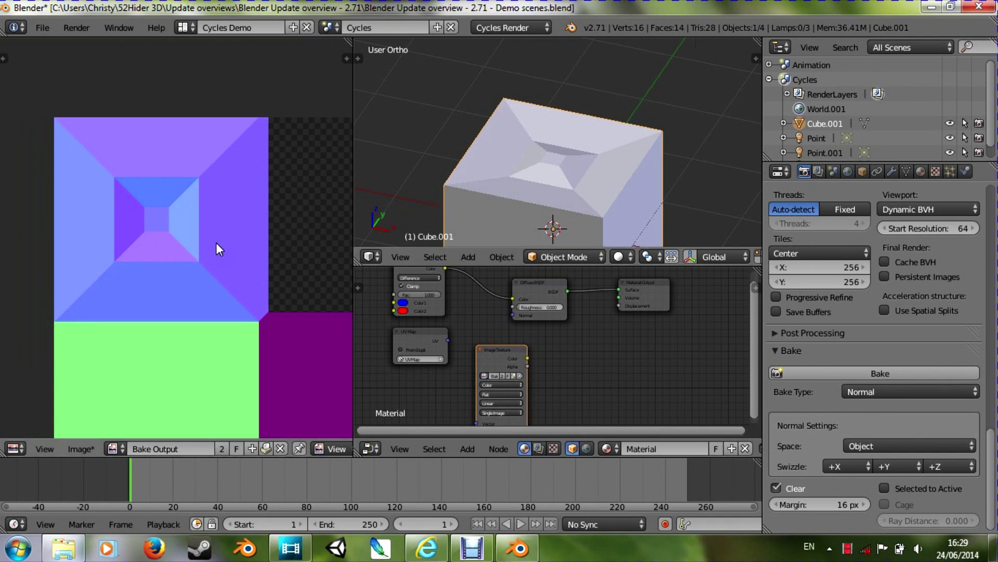
Orbit the 3D view to see the recessed cube from above and from the front
{"action": "middle_click_drag", "start_coordinate": [520, 224], "coordinate": [561, 235]}
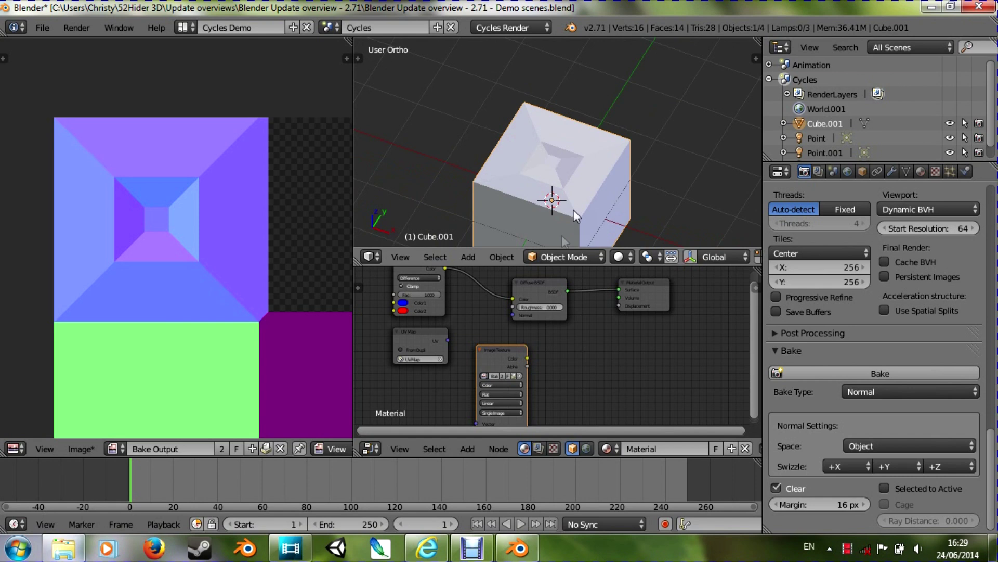
{"action": "middle_click_drag", "start_coordinate": [594, 190], "coordinate": [582, 156]}
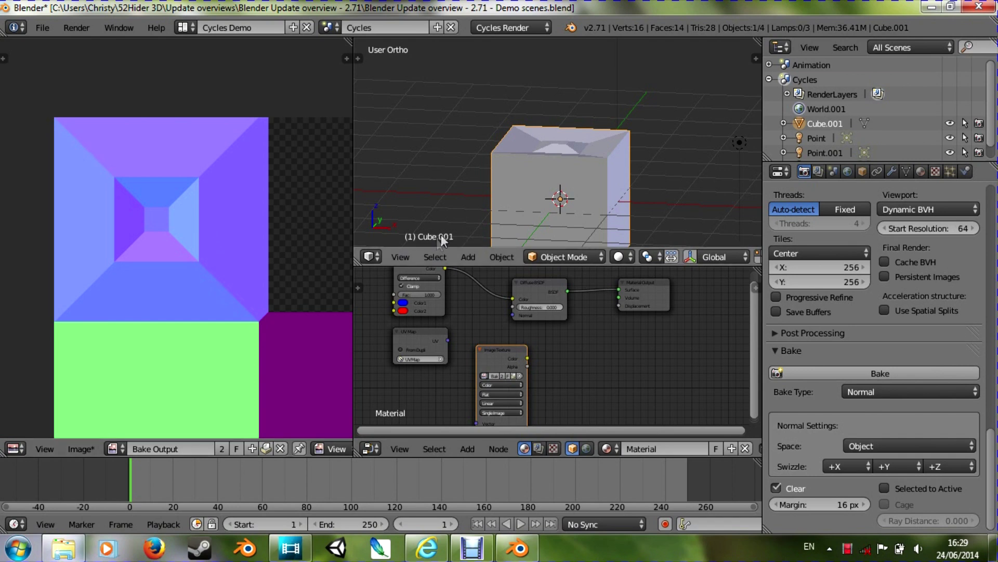
{"action": "scroll", "coordinate": [487, 186], "scroll_direction": "down", "scroll_amount": 2}
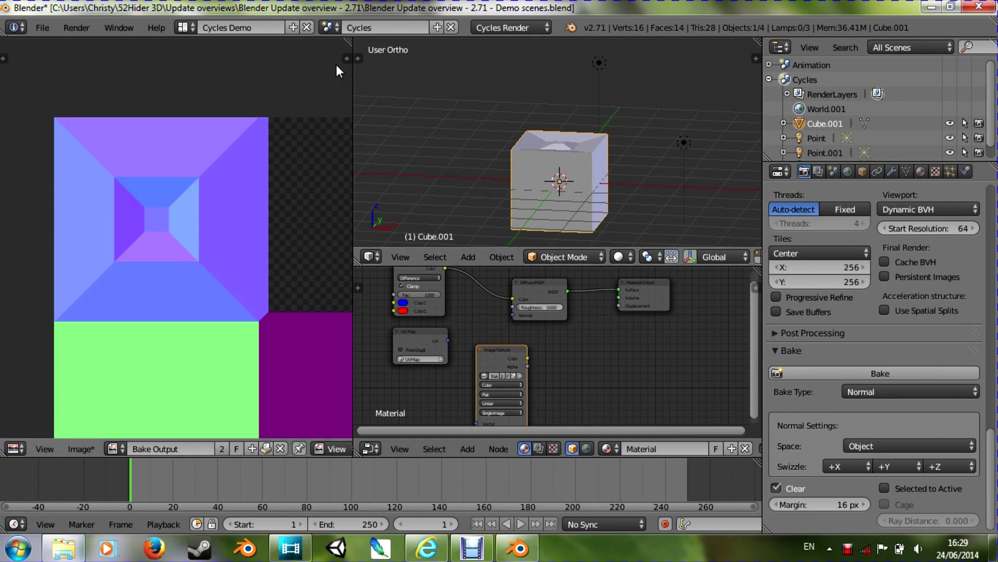
{"action": "left_click", "coordinate": [327, 26]}
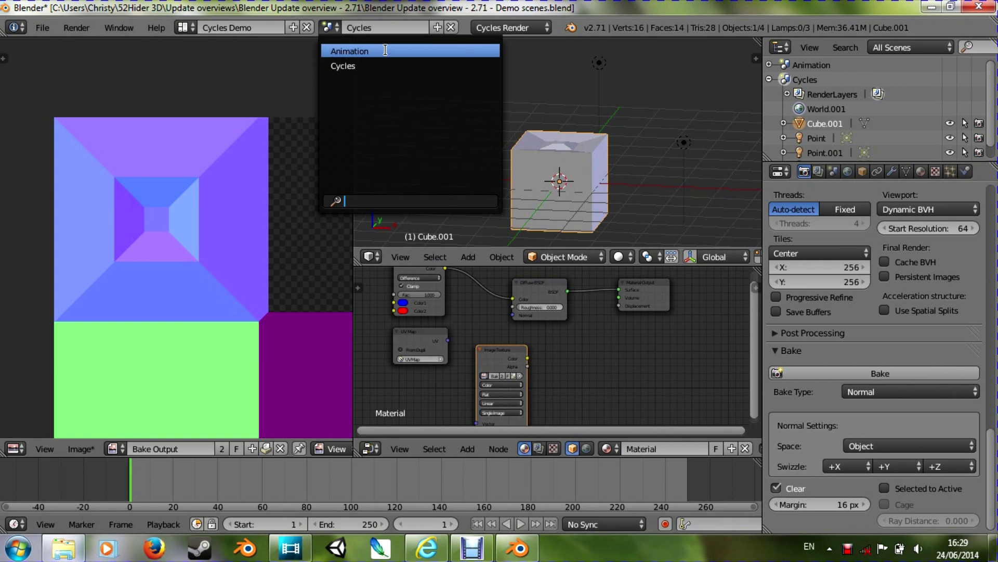
Switch to the Animation scene using the Animation demo screen layout
{"action": "left_click", "coordinate": [446, 51]}
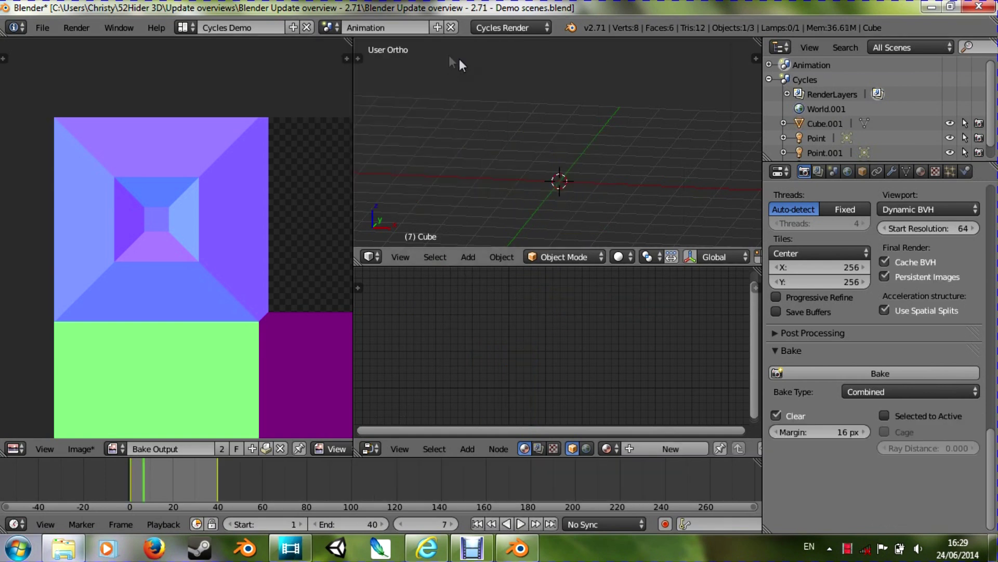
{"action": "left_click", "coordinate": [191, 25]}
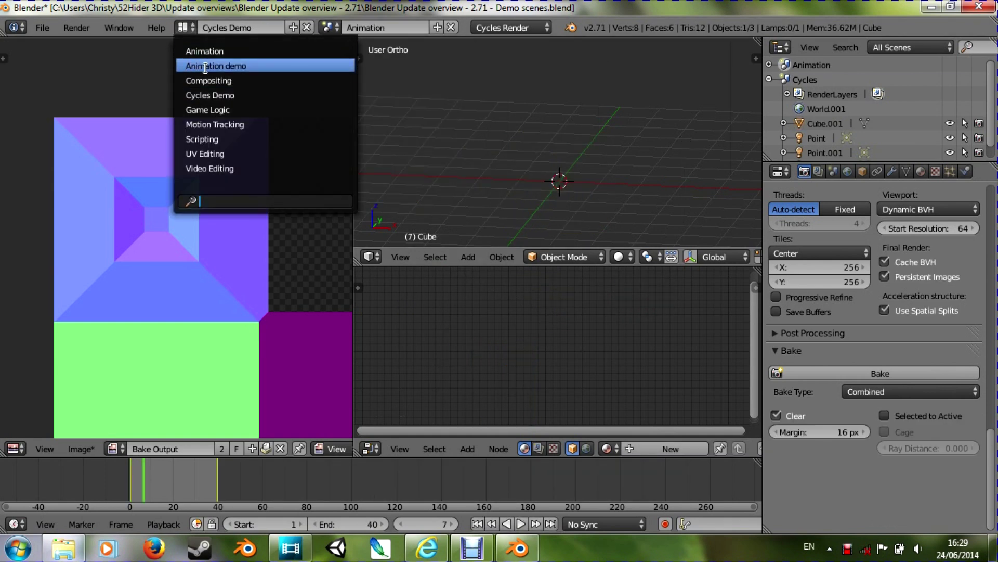
{"action": "left_click", "coordinate": [205, 66]}
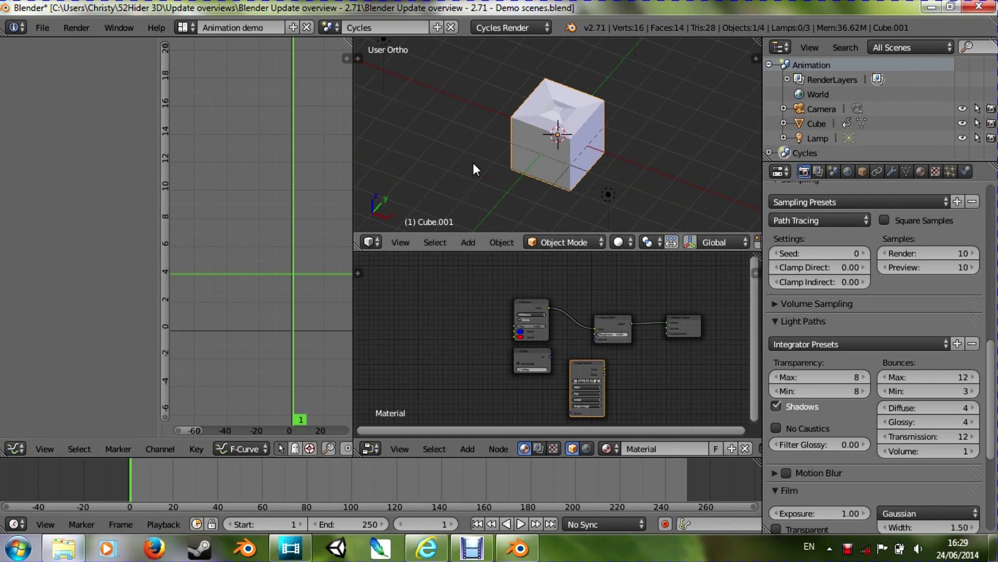
{"action": "left_click", "coordinate": [330, 28]}
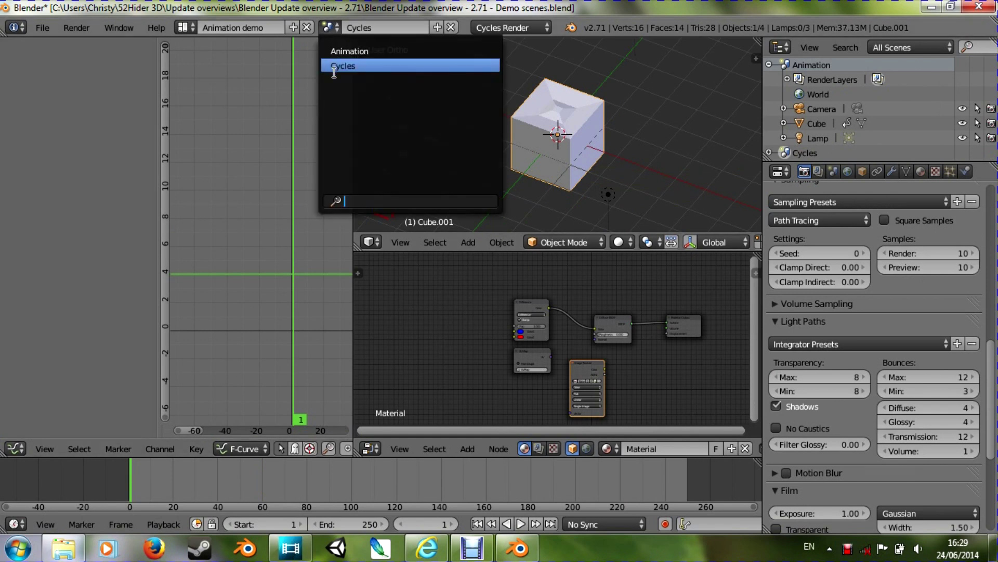
{"action": "left_click", "coordinate": [349, 51]}
{"action": "scroll", "coordinate": [545, 157], "scroll_direction": "down", "scroll_amount": 4}
Fit all keyframes, set a right-side 3D view, enlarge it, and play the falling cube
{"action": "key", "text": "Home"}
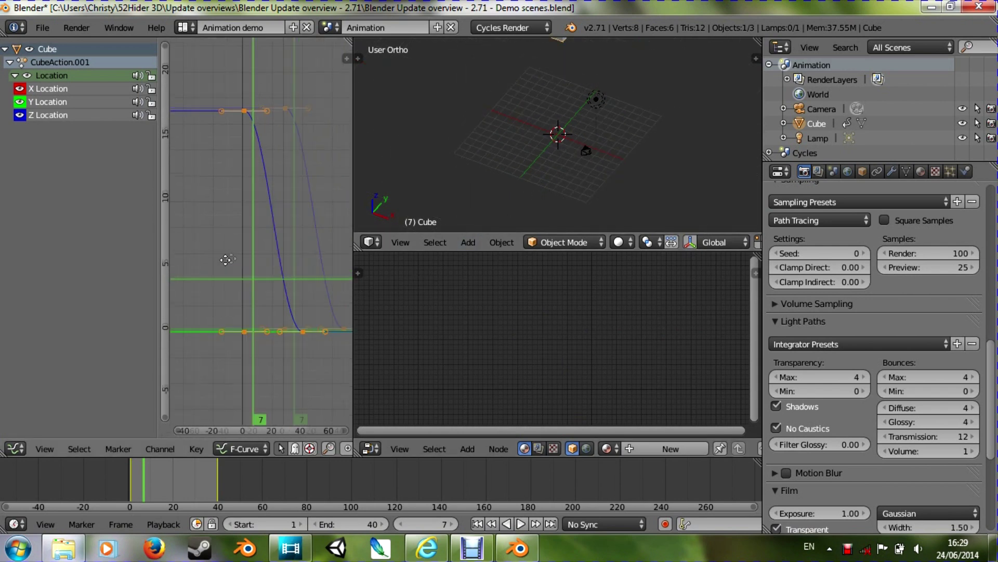
{"action": "key", "text": "KP_3"}
{"action": "middle_click_drag", "start_coordinate": [500, 212], "coordinate": [615, 161]}
{"action": "key", "text": "KP_3"}
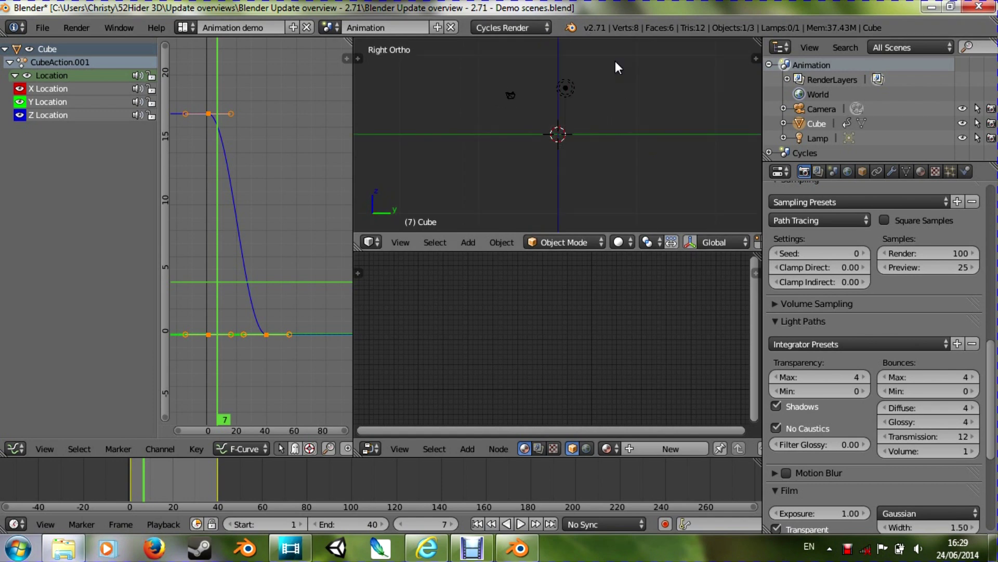
{"action": "left_click_drag", "start_coordinate": [364, 248], "coordinate": [427, 347]}
{"action": "scroll", "coordinate": [556, 235], "scroll_direction": "up", "scroll_amount": 2}
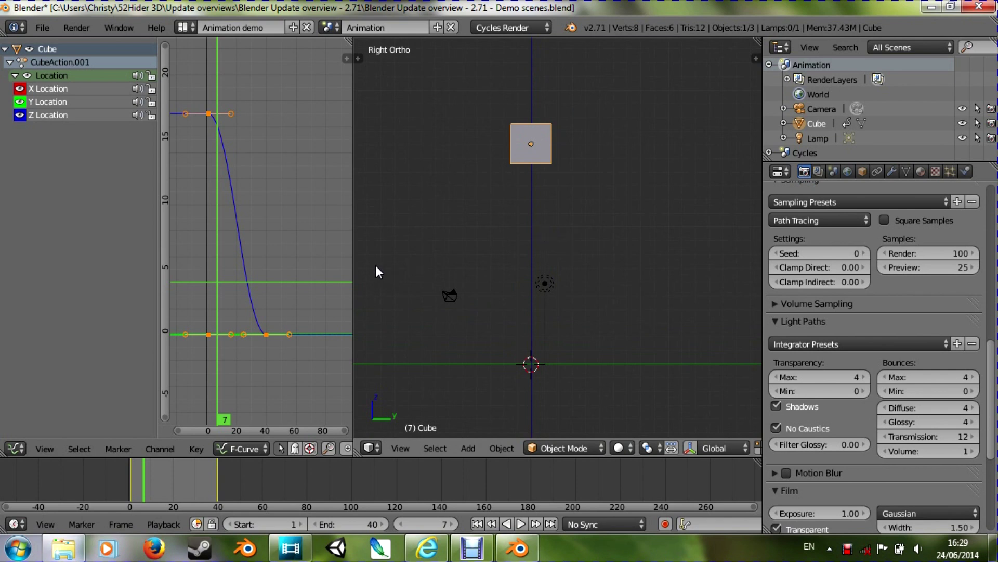
{"action": "key", "text": "alt+a"}
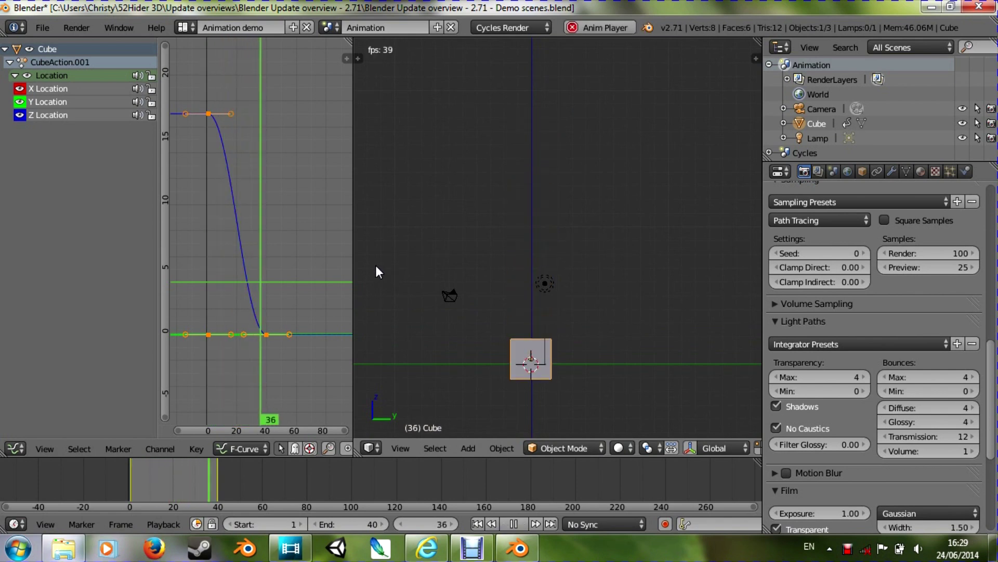
{"action": "key", "text": "alt+a"}
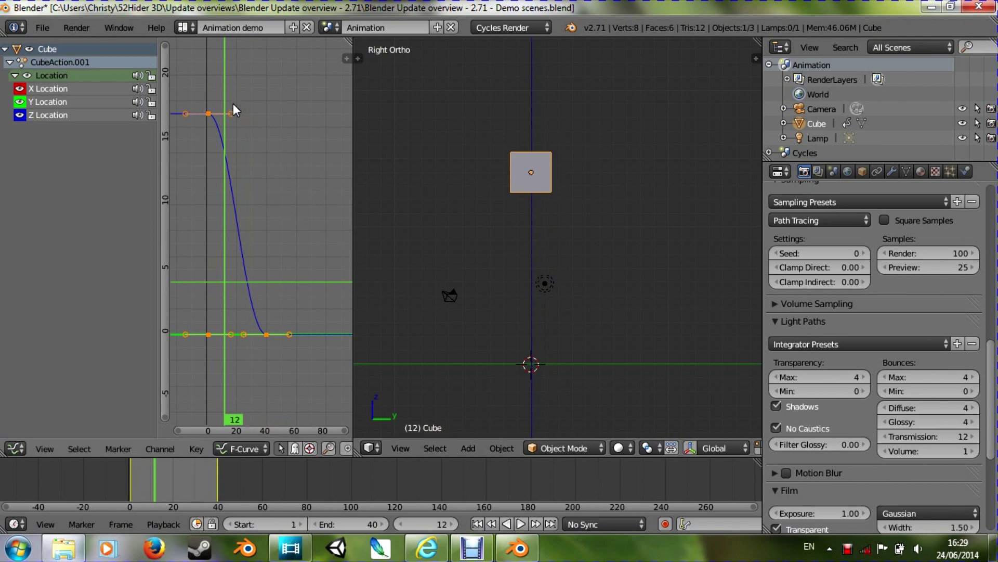
Check the keyframe handle types, then bring up the Set Keyframe Interpolation menu
{"action": "key", "text": "v"}
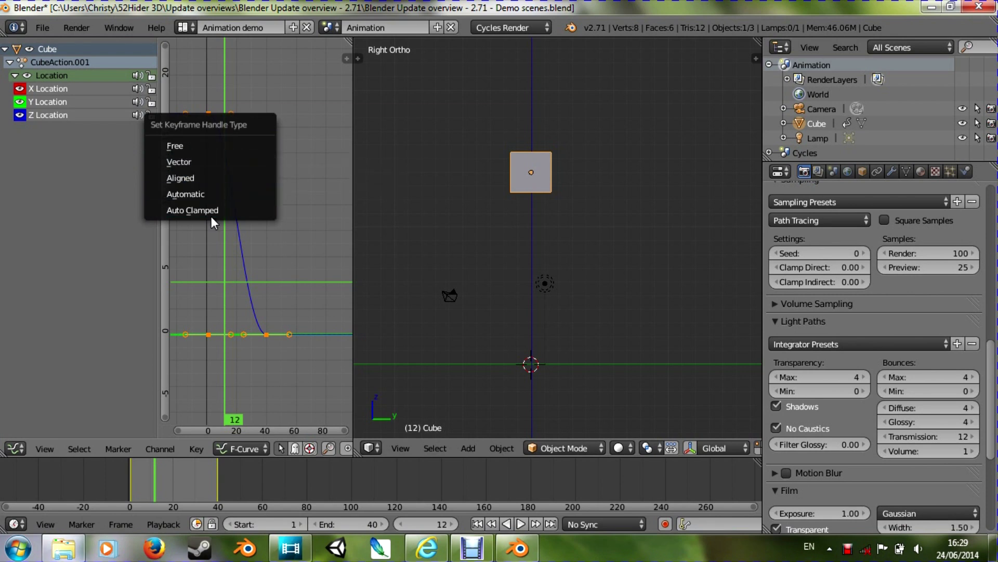
{"action": "key", "text": "Escape"}
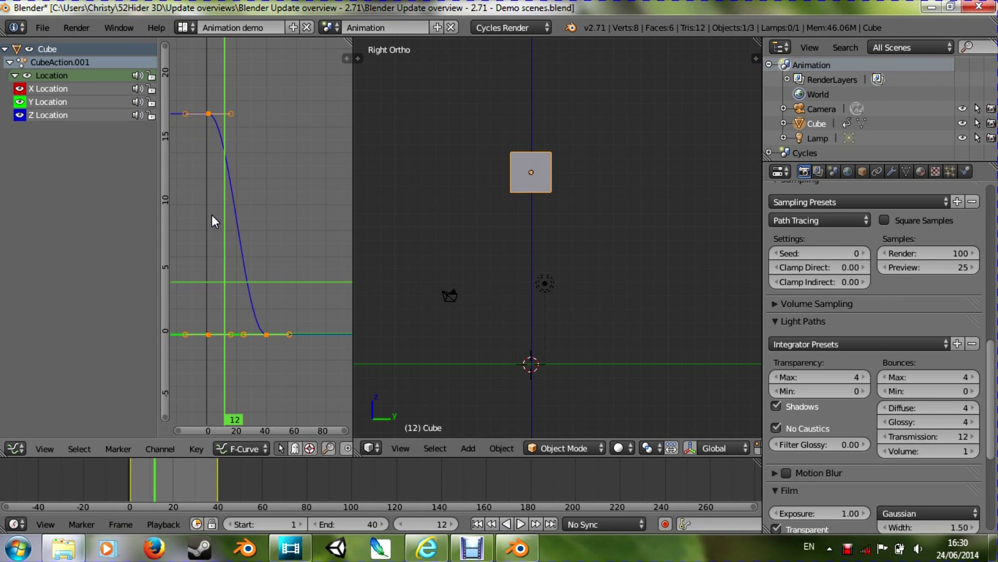
{"action": "key", "text": "t"}
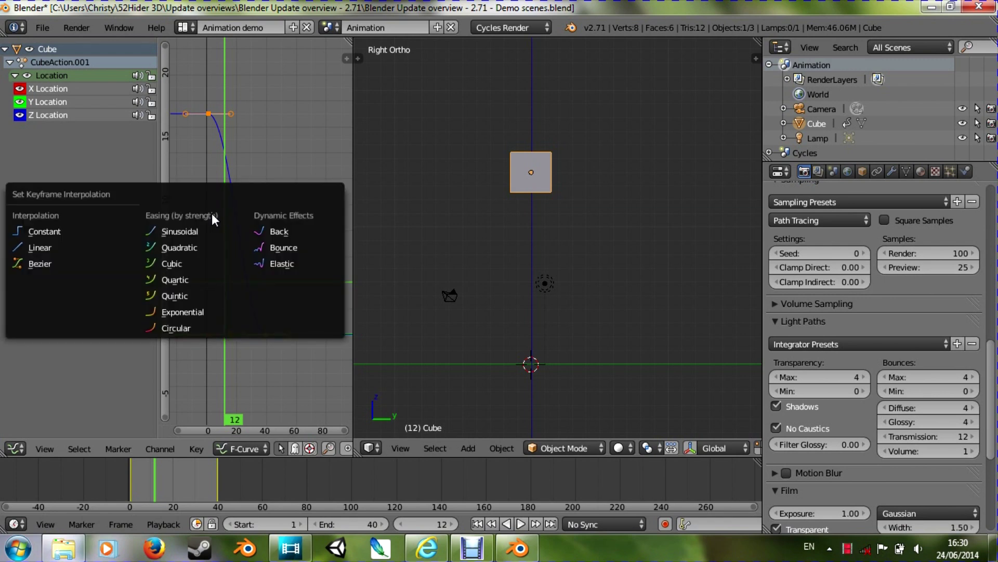
Set the fall curve to Linear interpolation and preview the playback
{"action": "left_click", "coordinate": [45, 251]}
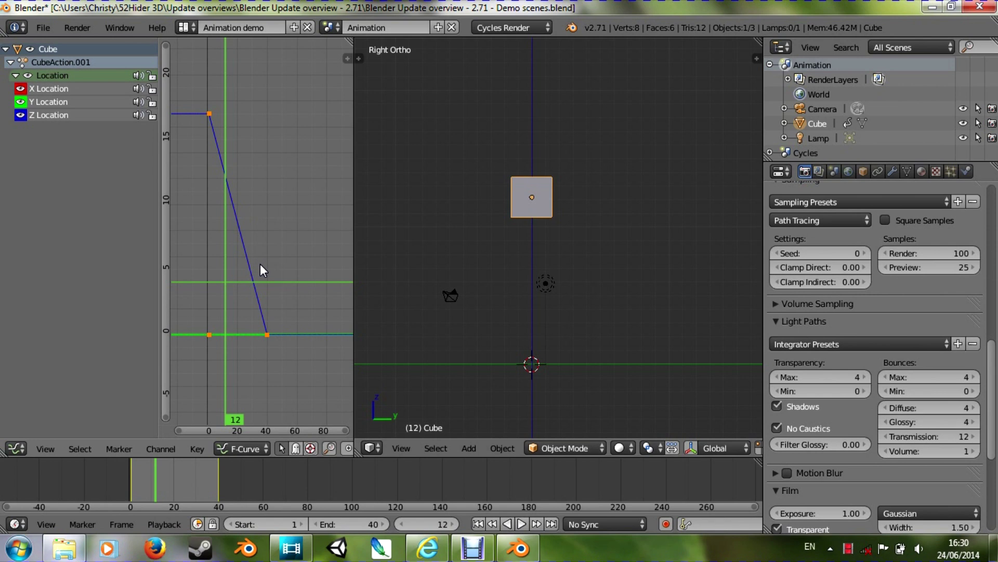
{"action": "key", "text": "alt+a"}
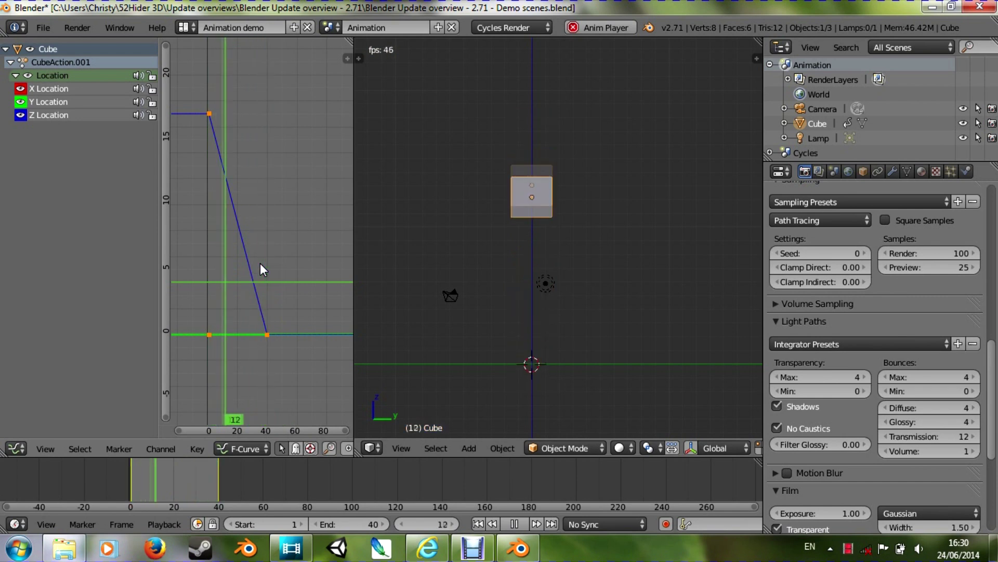
{"action": "key", "text": "alt+a"}
Switch the interpolation to Constant and preview the stepped fall
{"action": "key", "text": "t"}
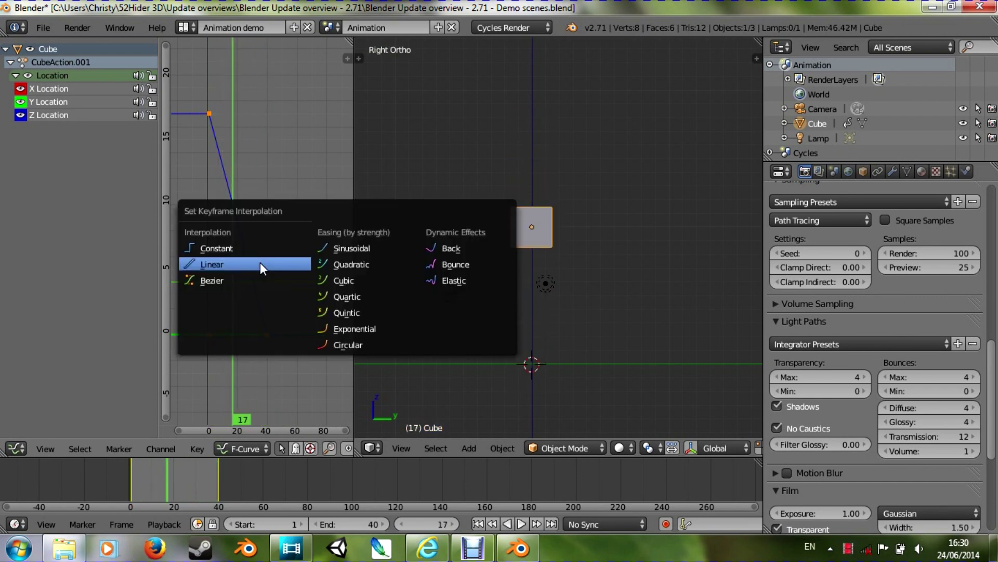
{"action": "left_click", "coordinate": [241, 248]}
{"action": "key", "text": "alt+a"}
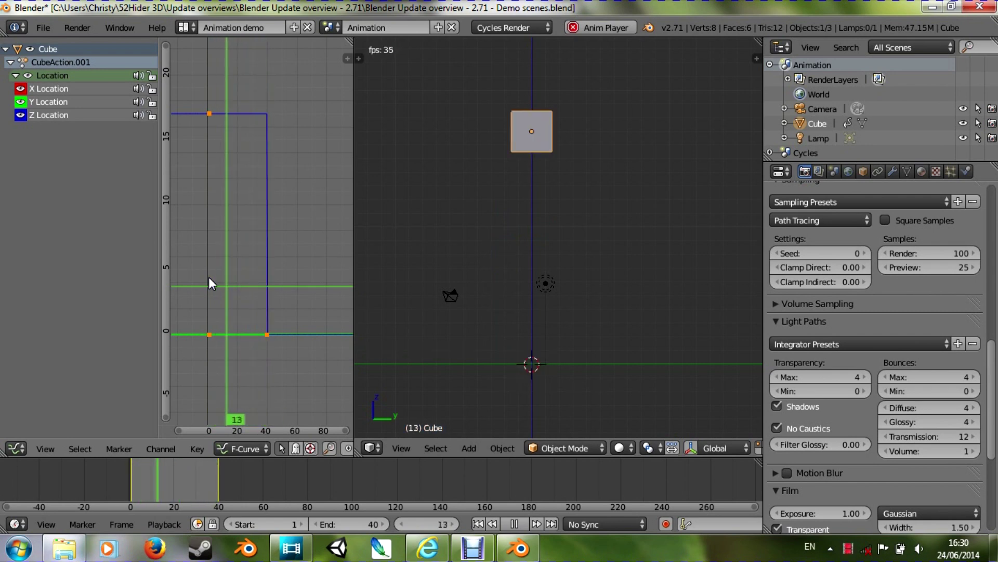
{"action": "key", "text": "alt+a"}
Set the animation end frame to 61 and preview the longer playback
{"action": "left_click", "coordinate": [266, 484]}
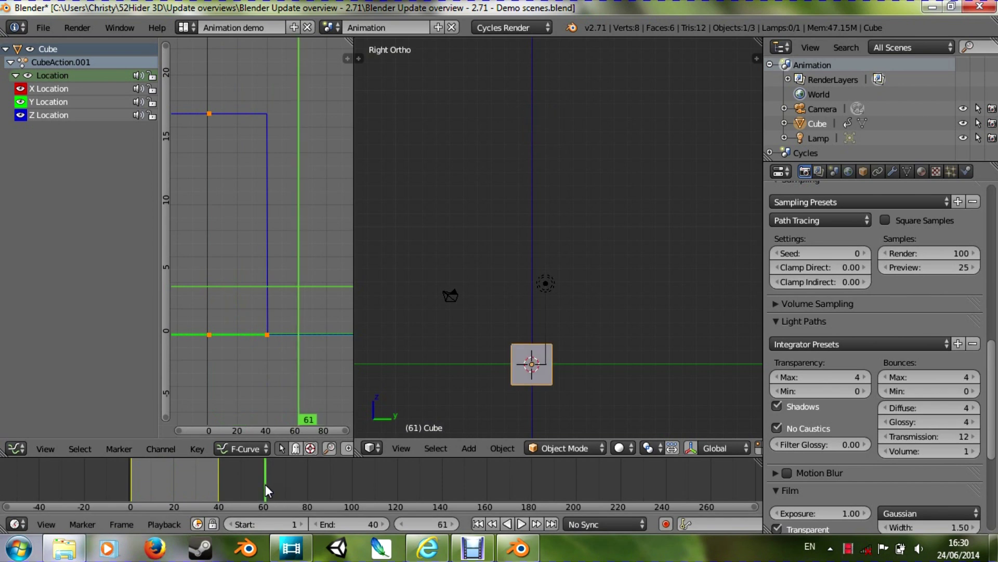
{"action": "key", "text": "e"}
{"action": "key", "text": "alt+a"}
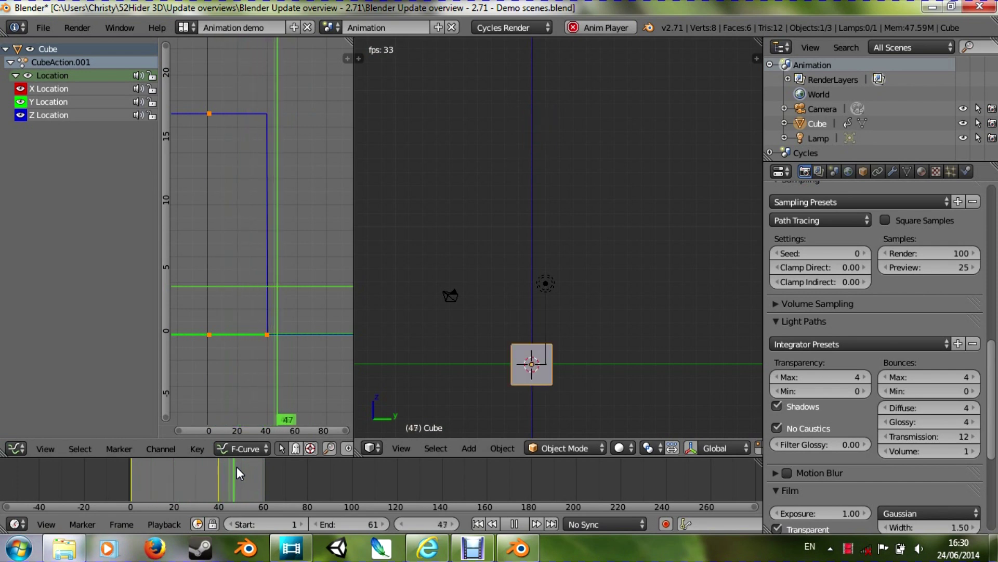
{"action": "key", "text": "alt+a"}
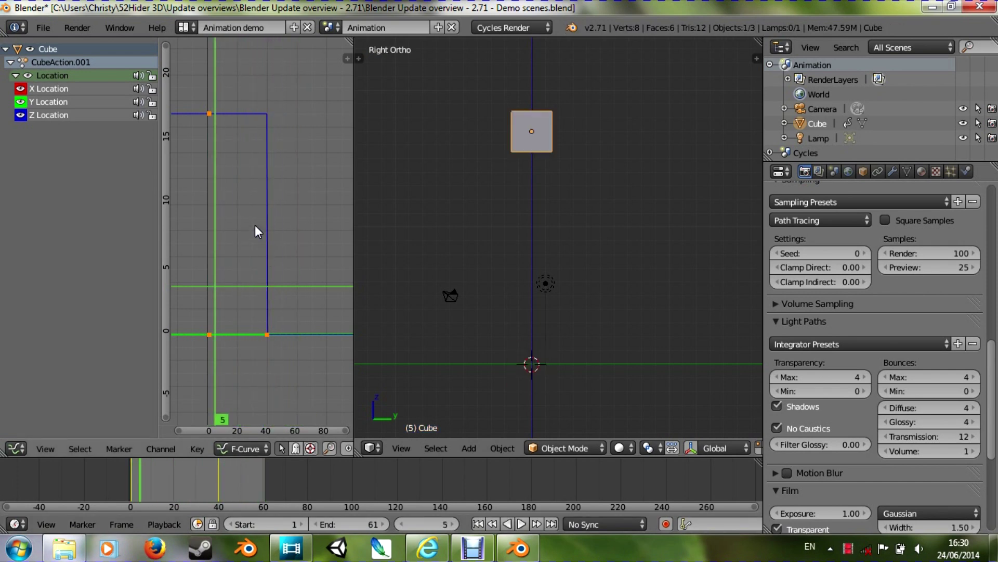
{"action": "key", "text": "t"}
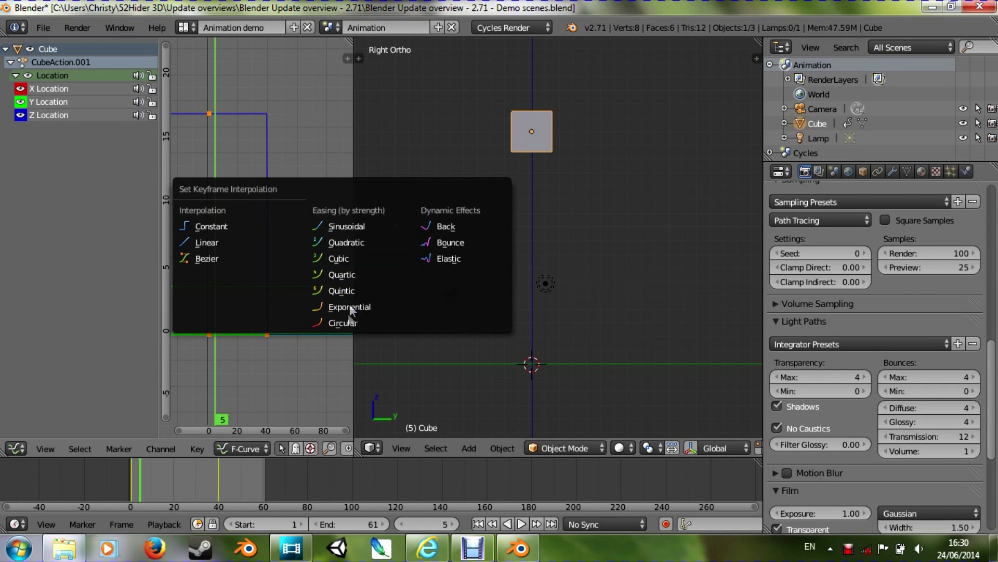
Apply Circular easing to the fall curve and preview it
{"action": "left_click", "coordinate": [342, 323]}
{"action": "key", "text": "alt+a"}
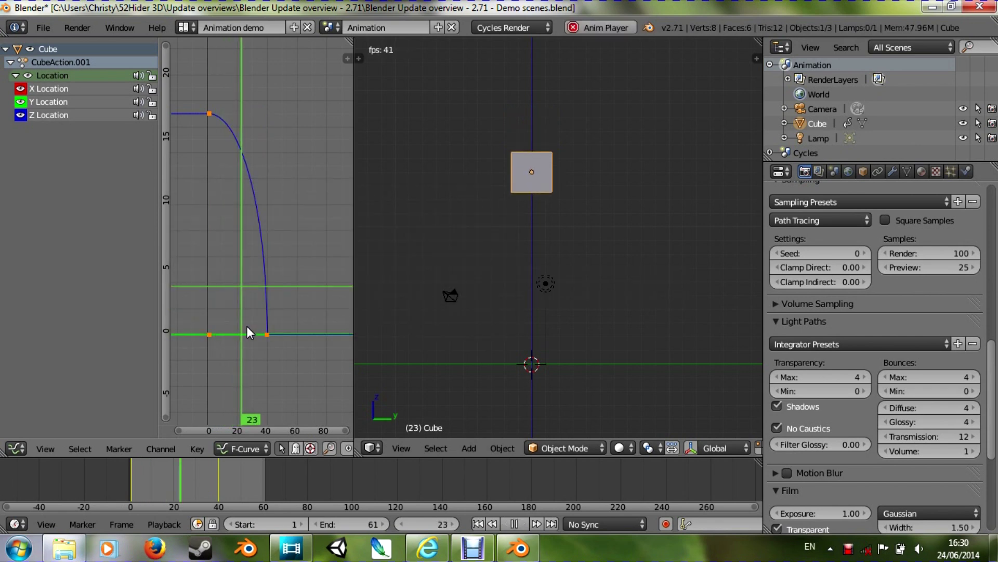
{"action": "key", "text": "alt+a"}
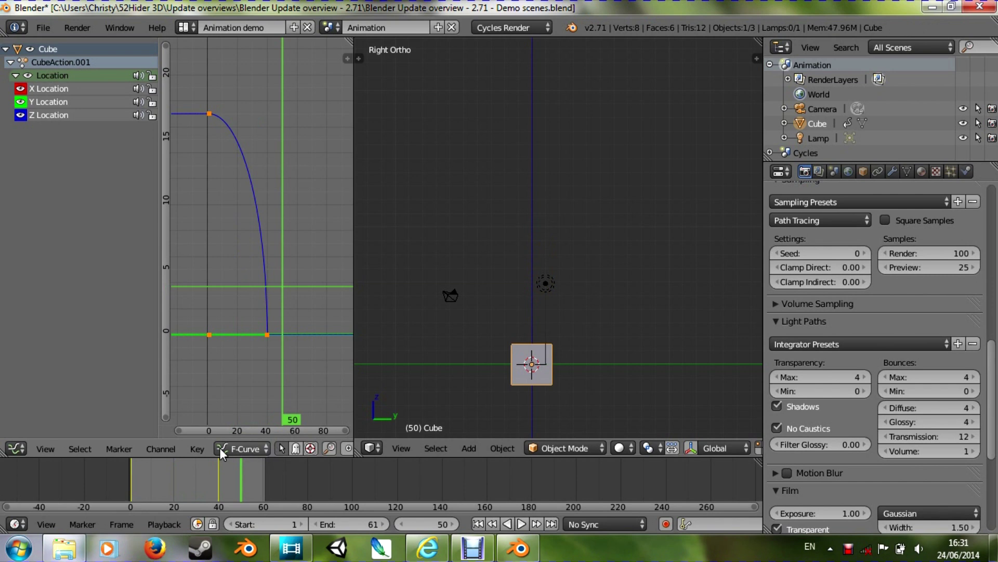
Switch to Back easing so the cube overshoots below the ground, and preview it
{"action": "key", "text": "v"}
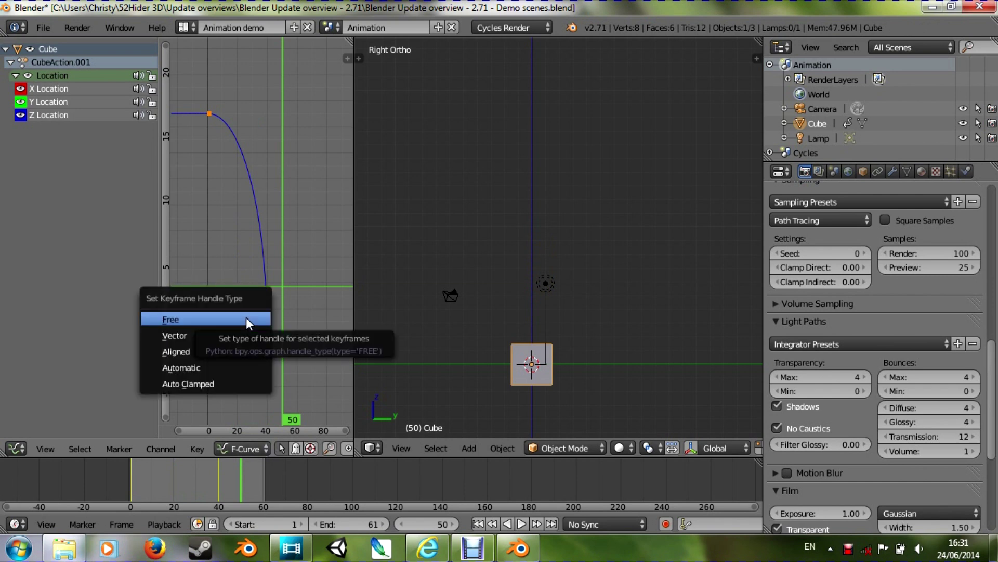
{"action": "key", "text": "Escape"}
{"action": "key", "text": "t"}
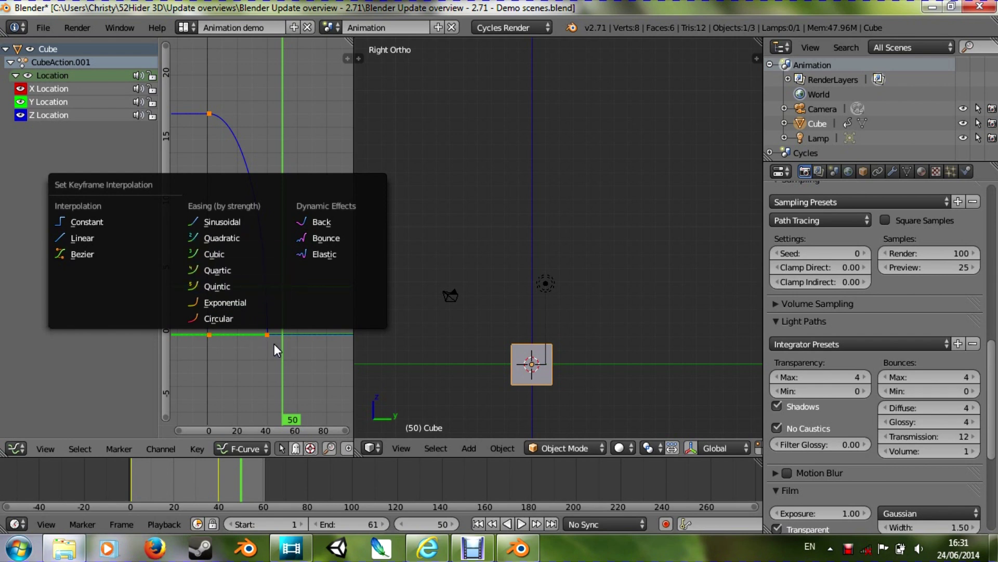
{"action": "left_click", "coordinate": [328, 223]}
{"action": "key", "text": "alt+a"}
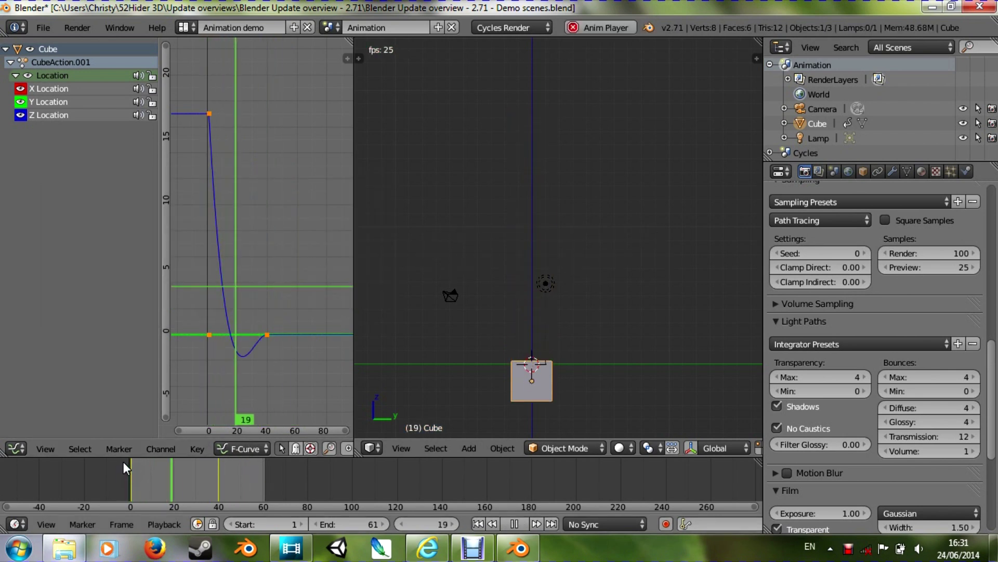
{"action": "key", "text": "alt+a"}
Set the animation end frame back to 40 and rewind to frame 0
{"action": "left_click_drag", "start_coordinate": [220, 476], "coordinate": [218, 476]}
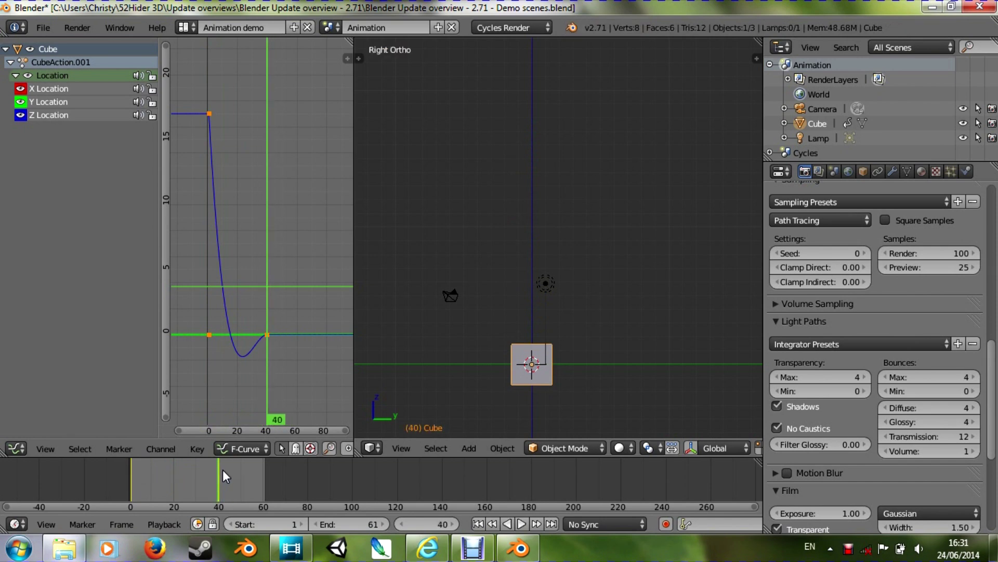
{"action": "key", "text": "e"}
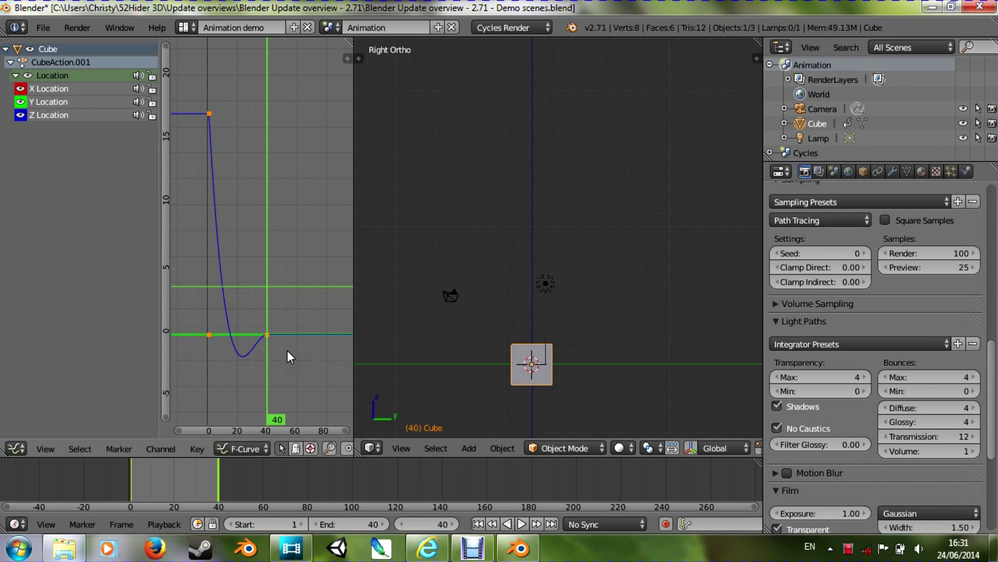
{"action": "left_click_drag", "start_coordinate": [255, 346], "coordinate": [208, 354]}
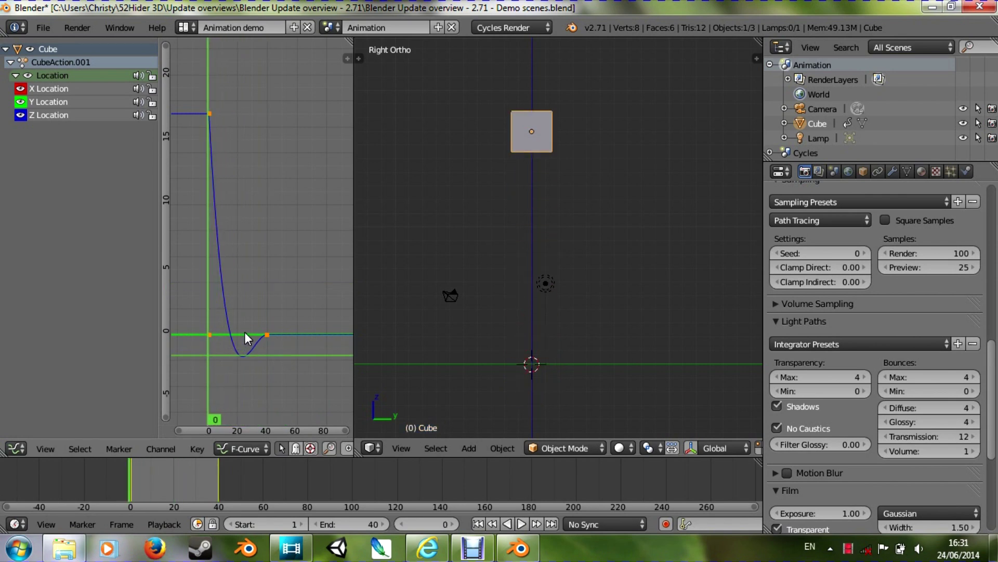
Try Bounce interpolation on the fall curve and preview it
{"action": "key", "text": "t"}
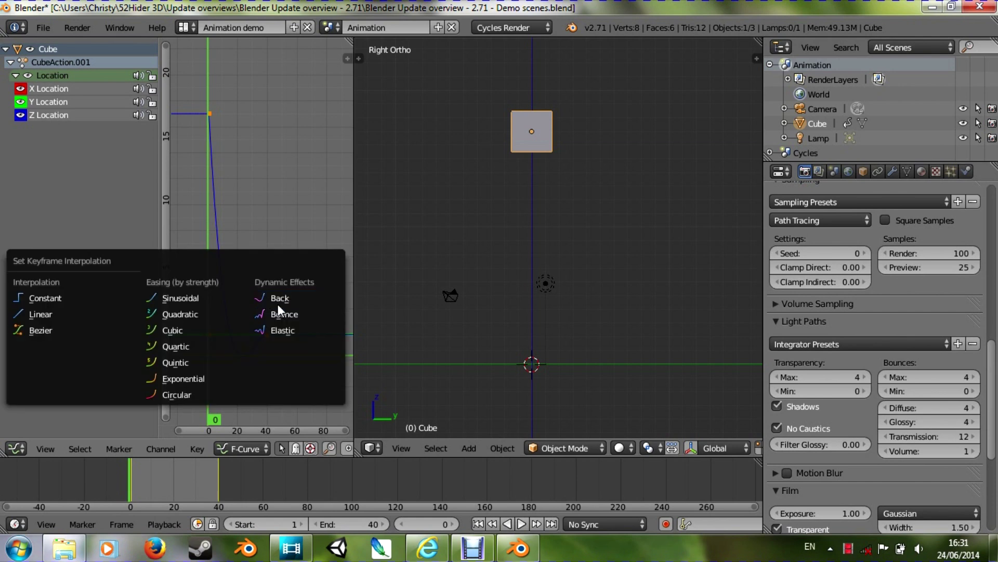
{"action": "left_click", "coordinate": [285, 310]}
{"action": "key", "text": "alt+a"}
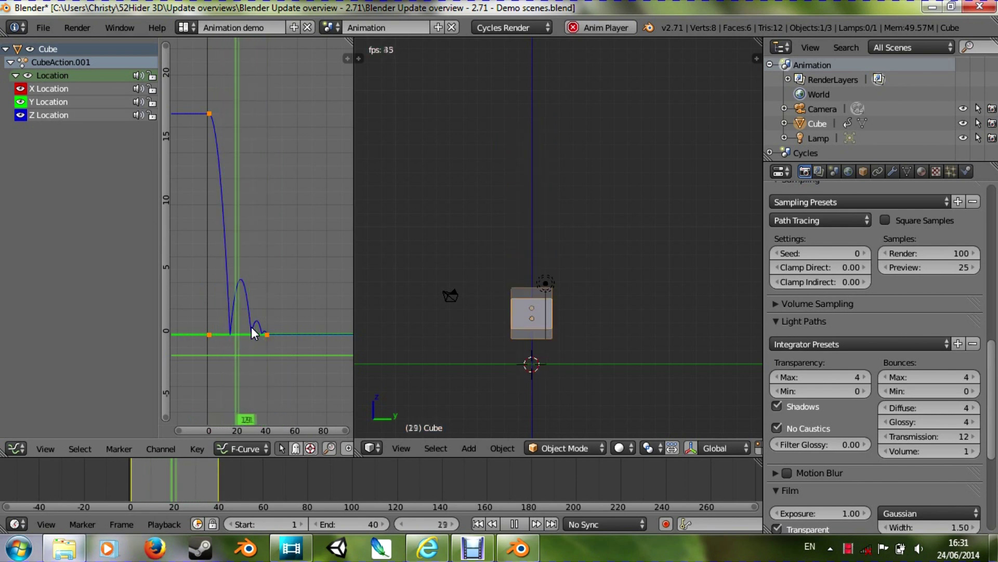
{"action": "key", "text": "alt+a"}
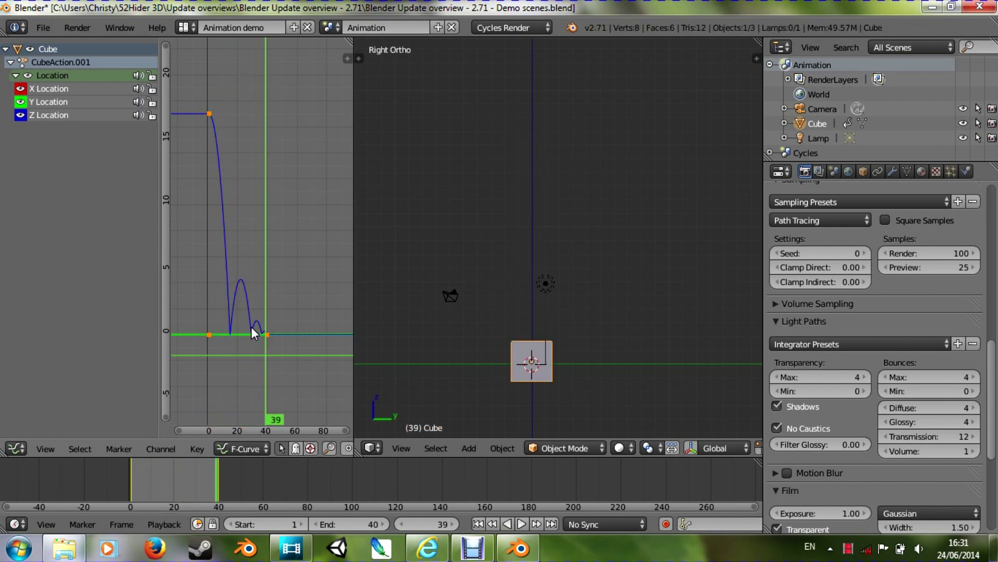
Switch to Elastic easing and play the animation from frame 0
{"action": "key", "text": "t"}
{"action": "left_click", "coordinate": [275, 309]}
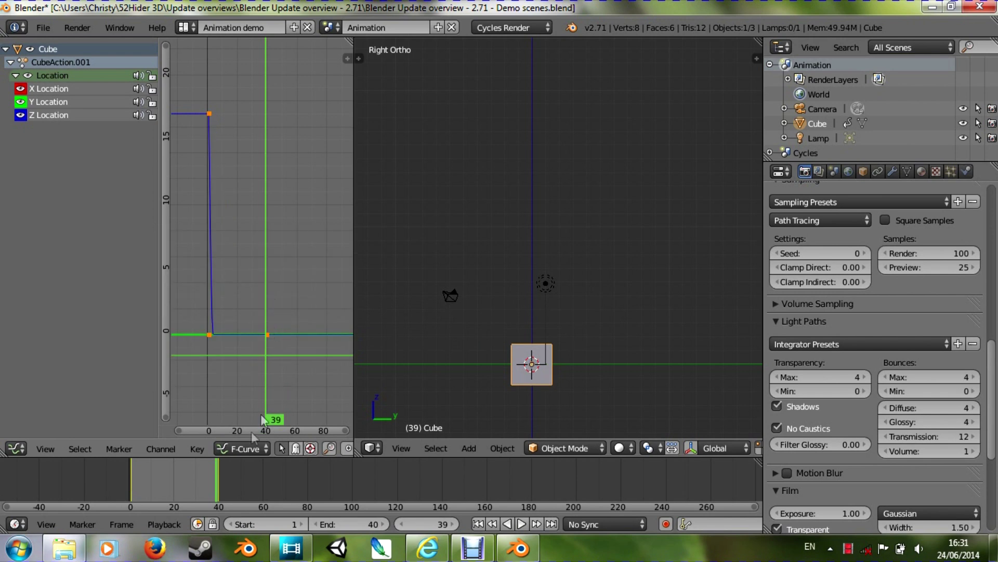
{"action": "left_click_drag", "start_coordinate": [195, 468], "coordinate": [121, 480]}
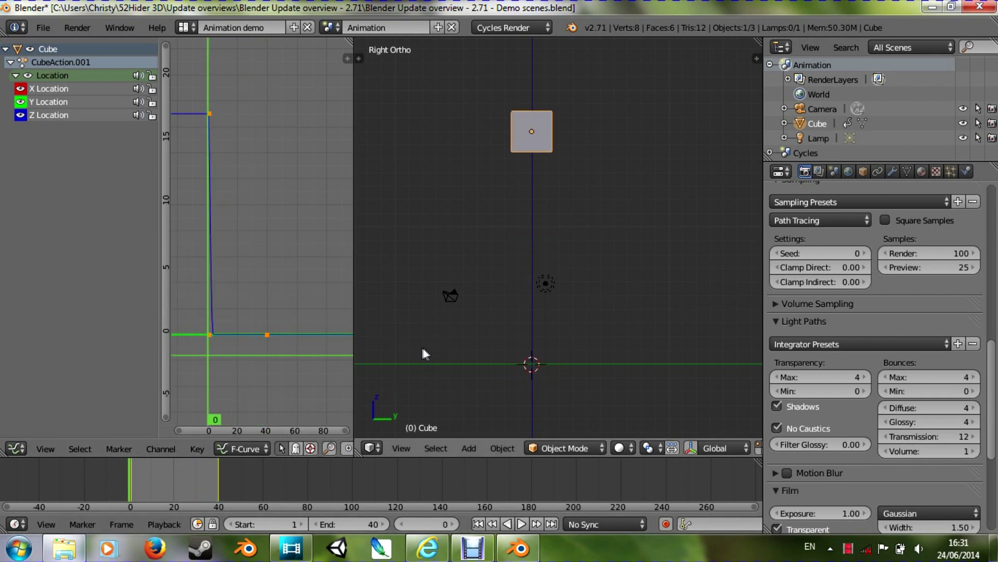
{"action": "key", "text": "alt+a"}
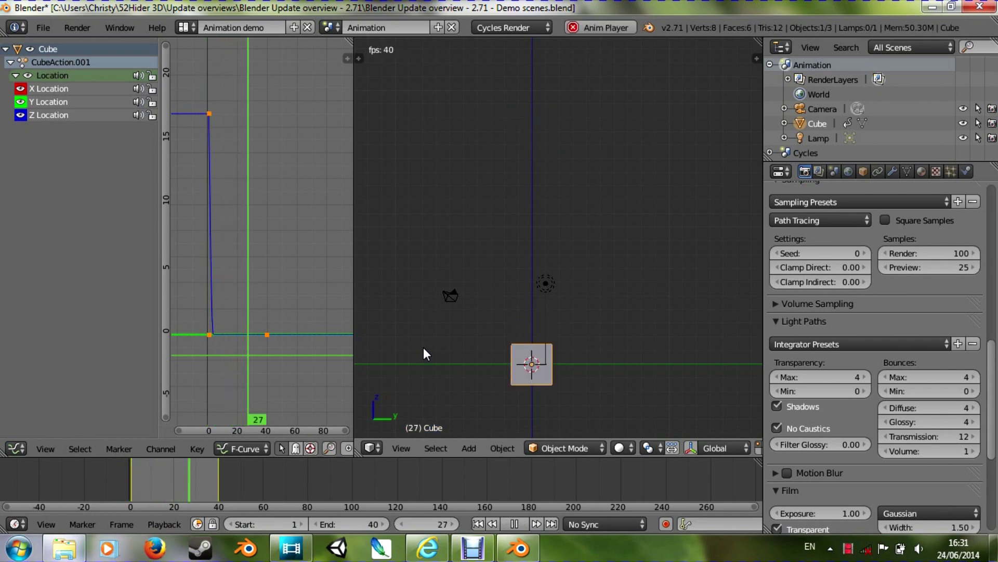
{"action": "key", "text": "alt+a"}
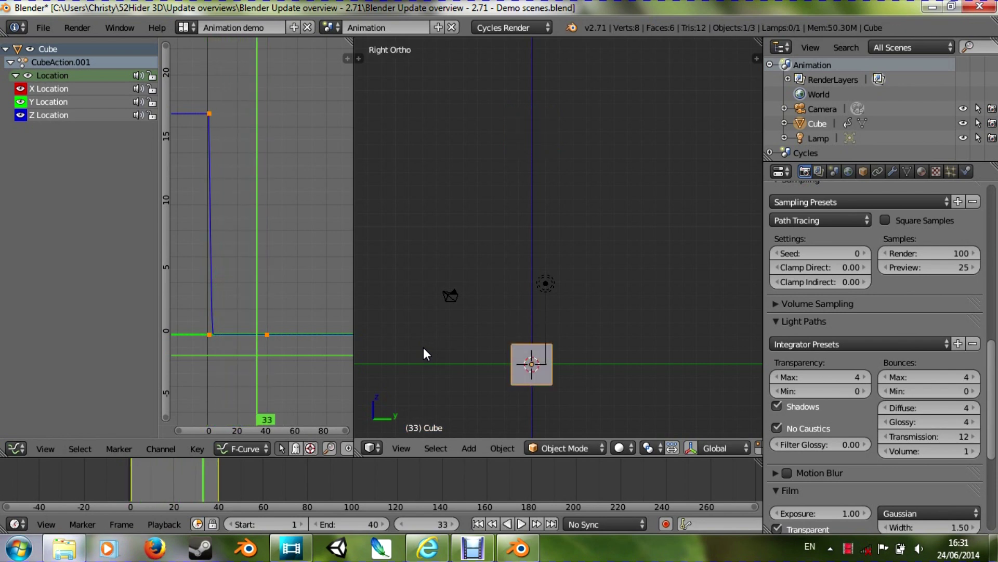